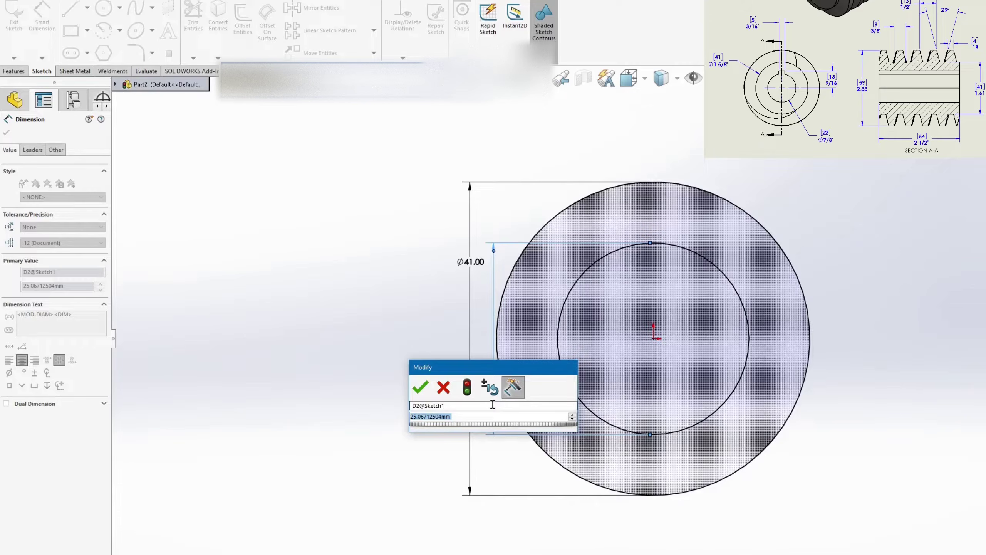
- Set the inner circle's diameter to 22 mm and extrude the ring profile 64 mm
text(22)
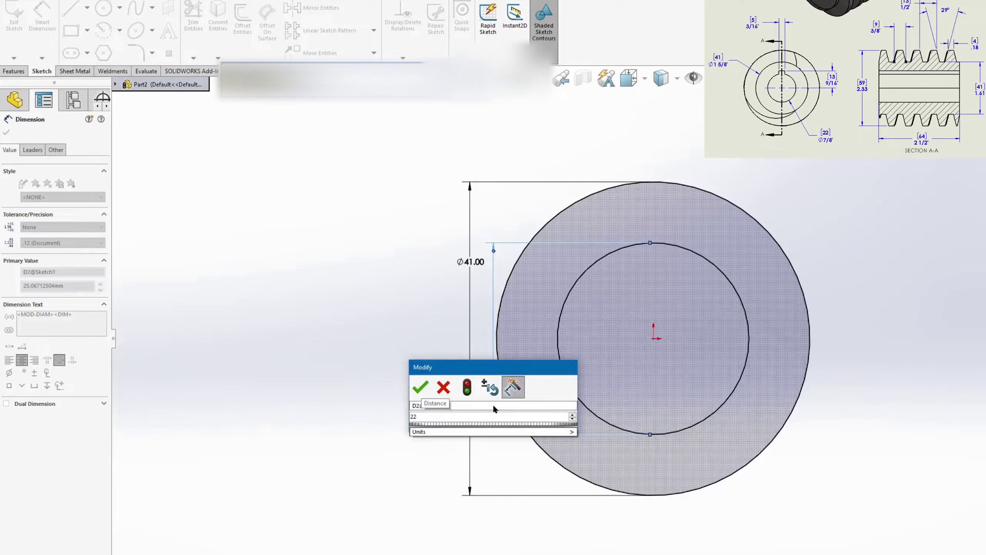
key(Return)
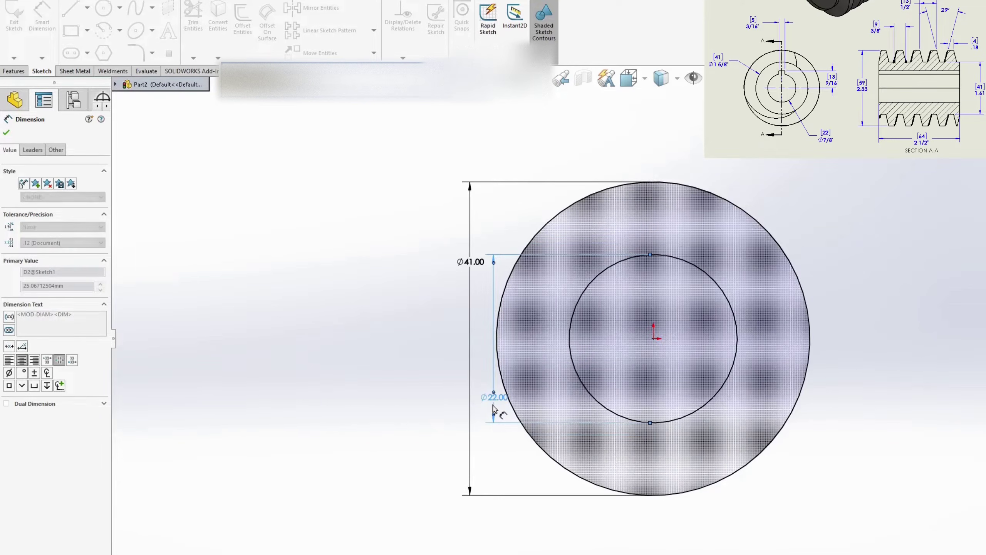
key(s)
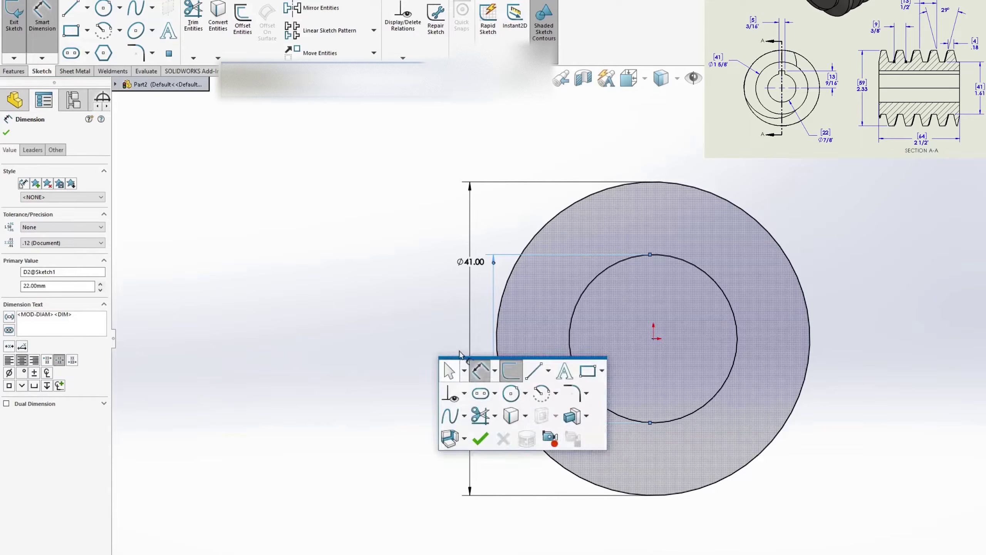
click(573, 414)
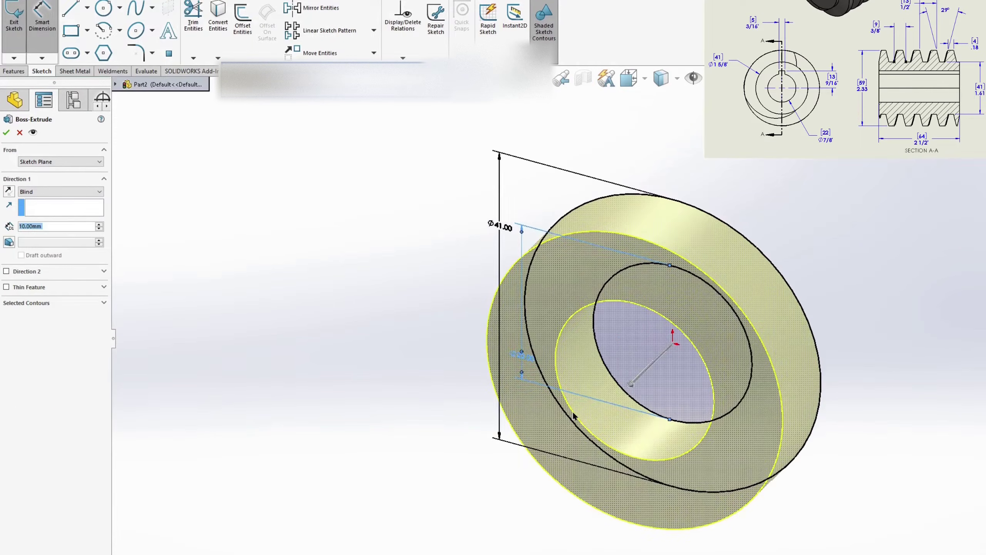
text(64)
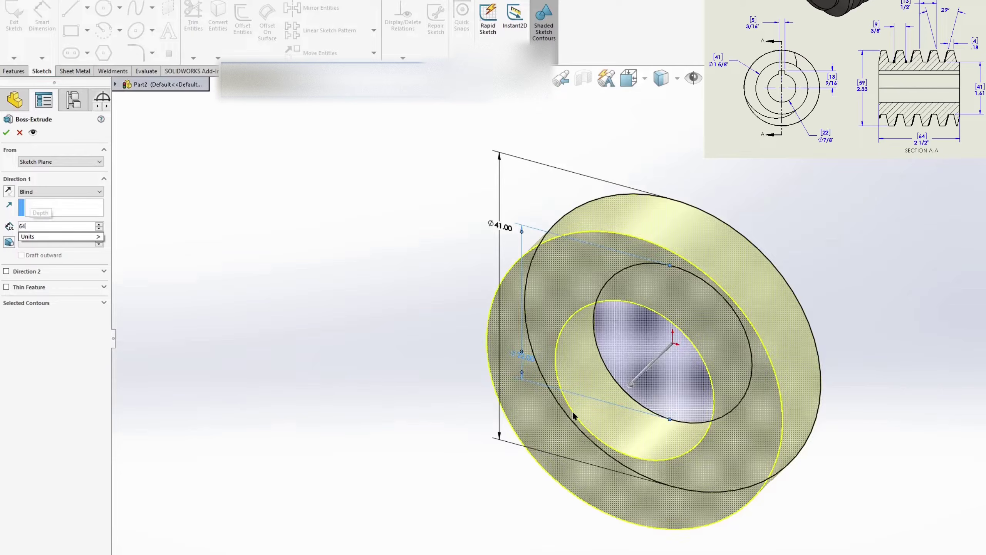
key(Return)
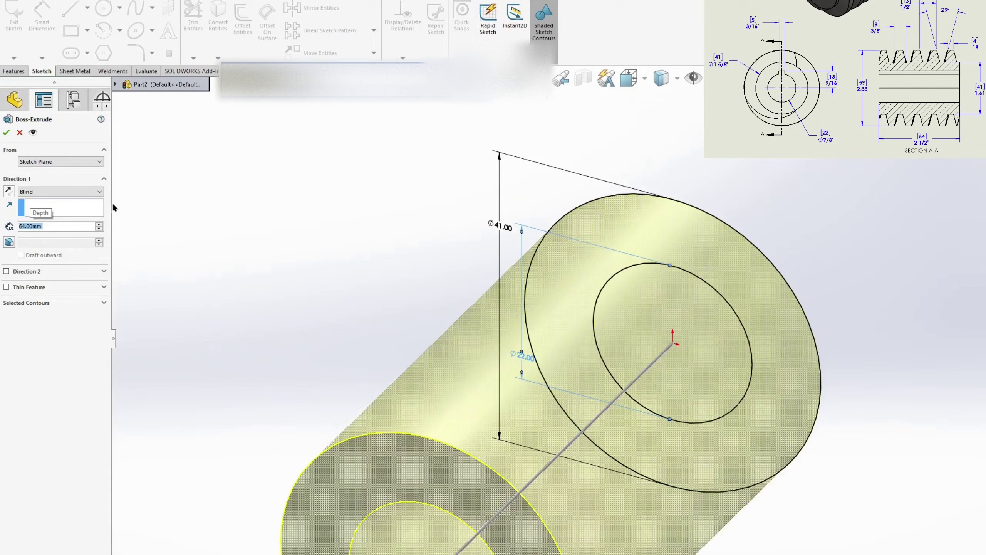
click(7, 132)
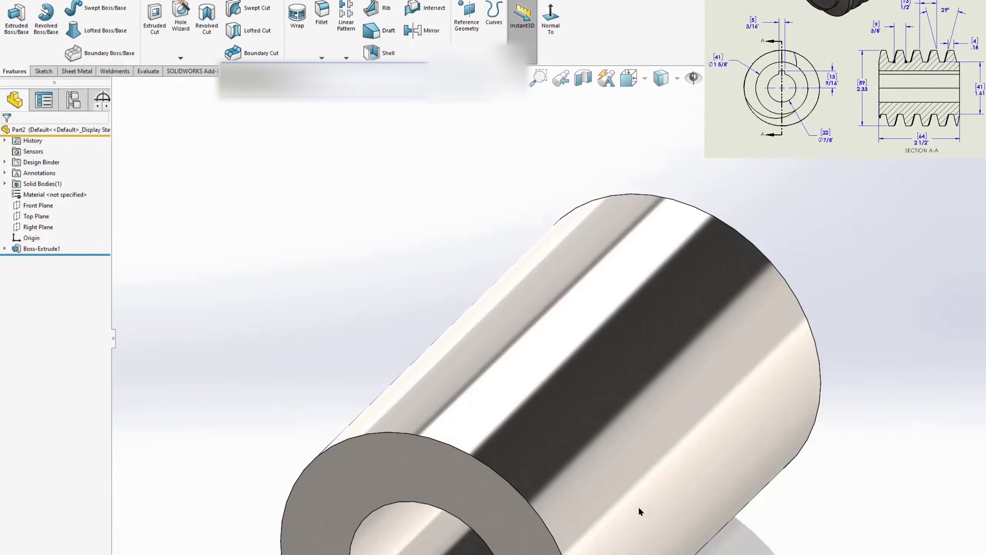
- Start a new sketch on the annular end face of the hollow cylinder
scroll(638, 508, up, 1)
middle_drag(637, 506, 694, 458)
scroll(639, 505, up, 4)
scroll(635, 467, down, 6)
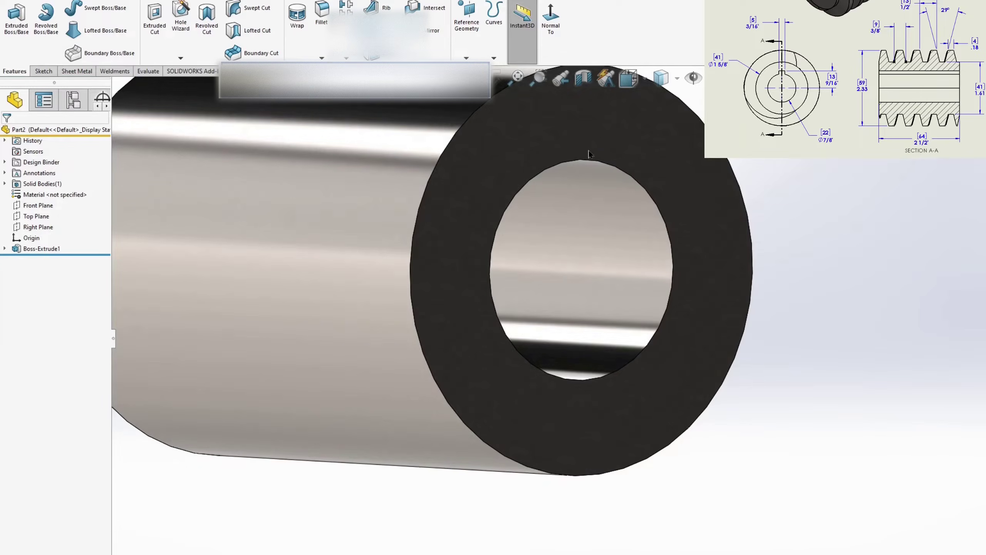
scroll(588, 154, up, 3)
scroll(624, 237, down, 3)
click(625, 237)
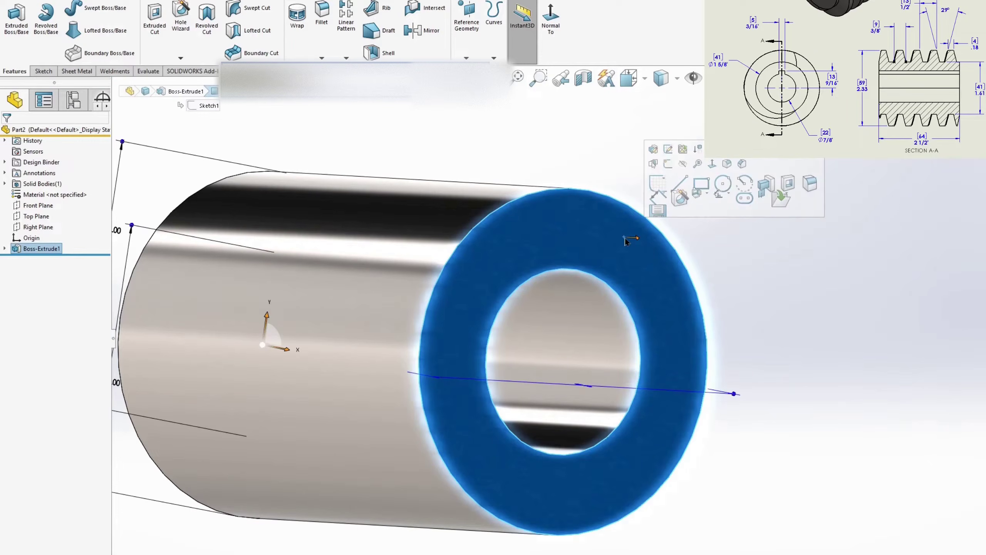
key(s)
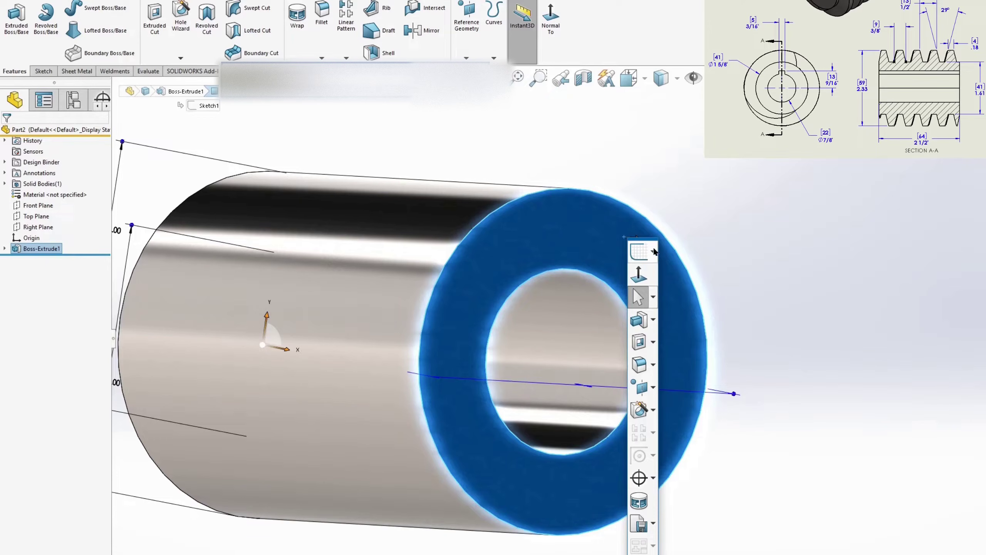
click(654, 251)
mouse_move(677, 267)
click(751, 269)
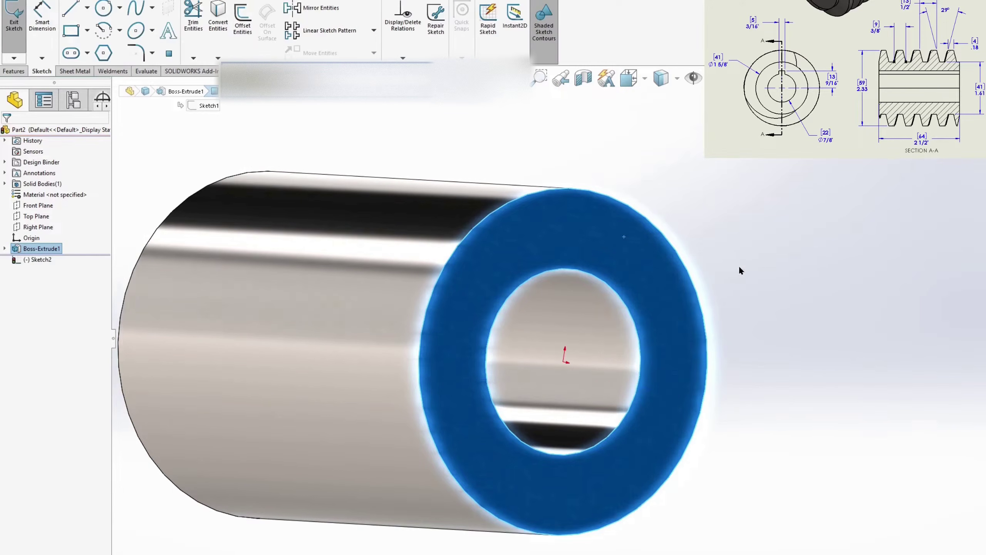
- Sketch a circle about 31 mm in diameter centred on the origin and make it coradial with the cylinder's outer edge
key(s)
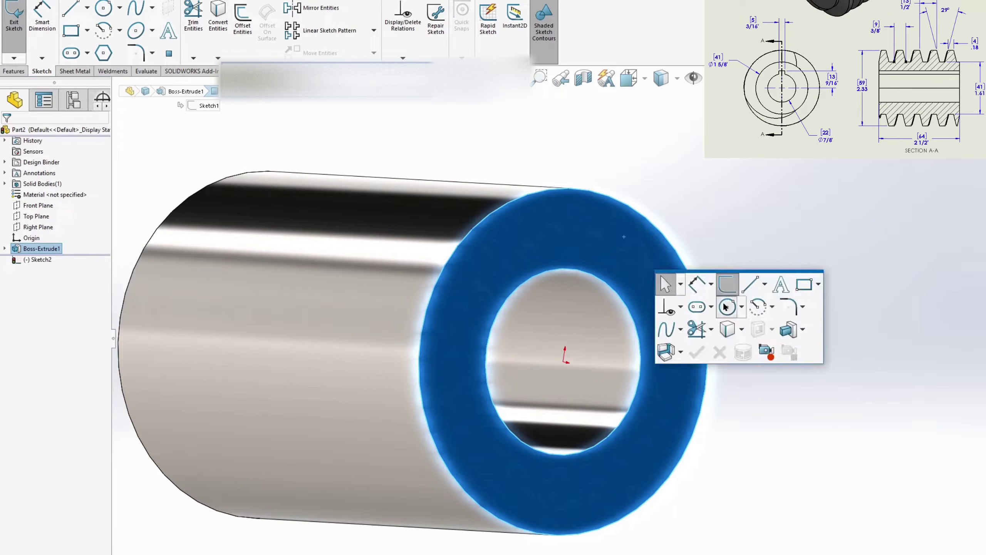
click(724, 306)
click(564, 361)
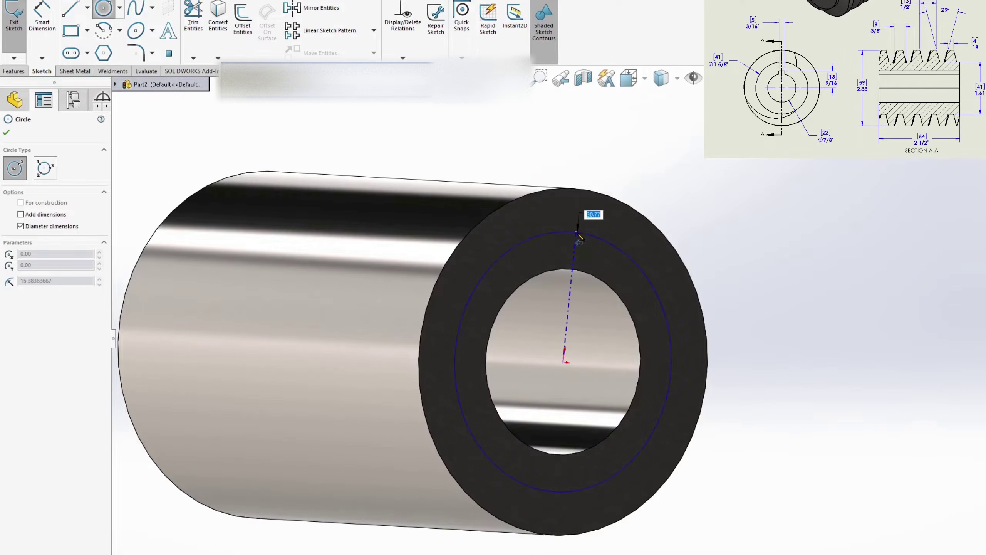
click(577, 233)
key(Escape)
click(594, 236)
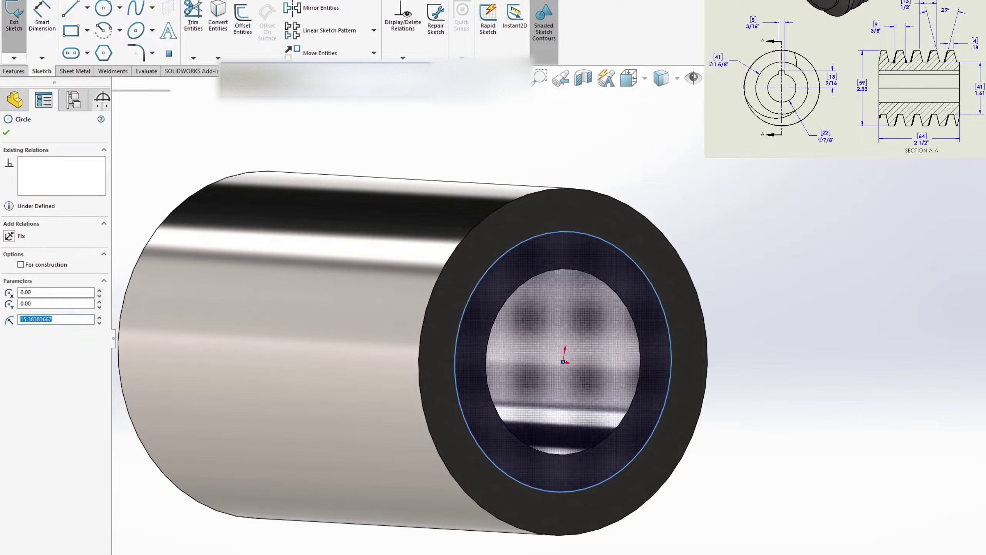
ctrl+click(564, 190)
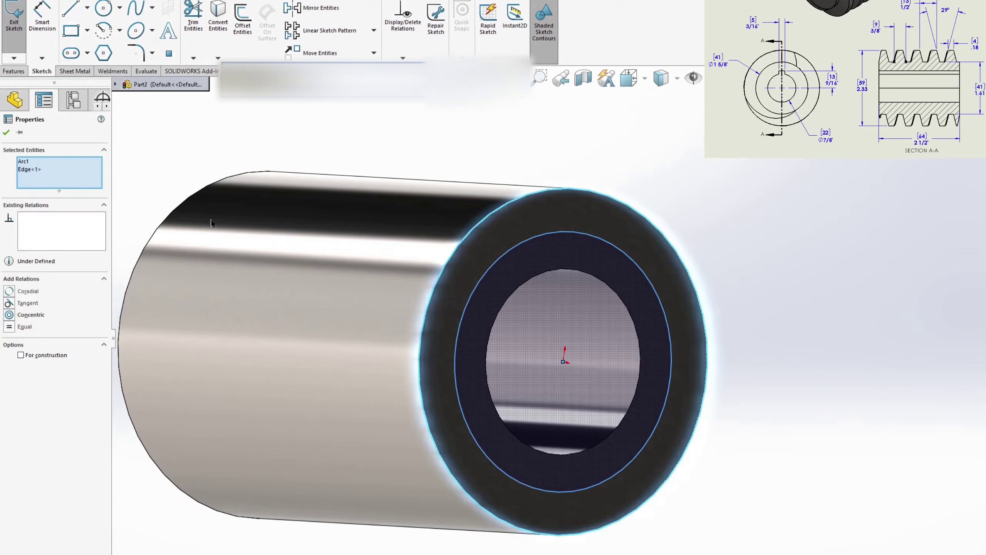
click(10, 291)
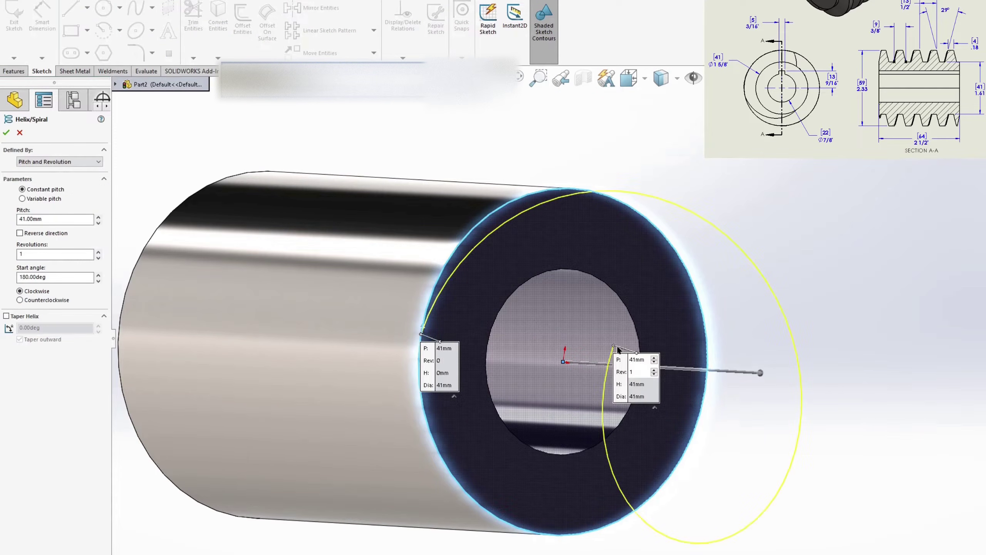
- Create a constant-pitch clockwise helix from the circle, reversed along the cylinder, with a 13 mm pitch, 5.5 revolutions and a 180-degree start angle
drag(758, 371, 384, 352)
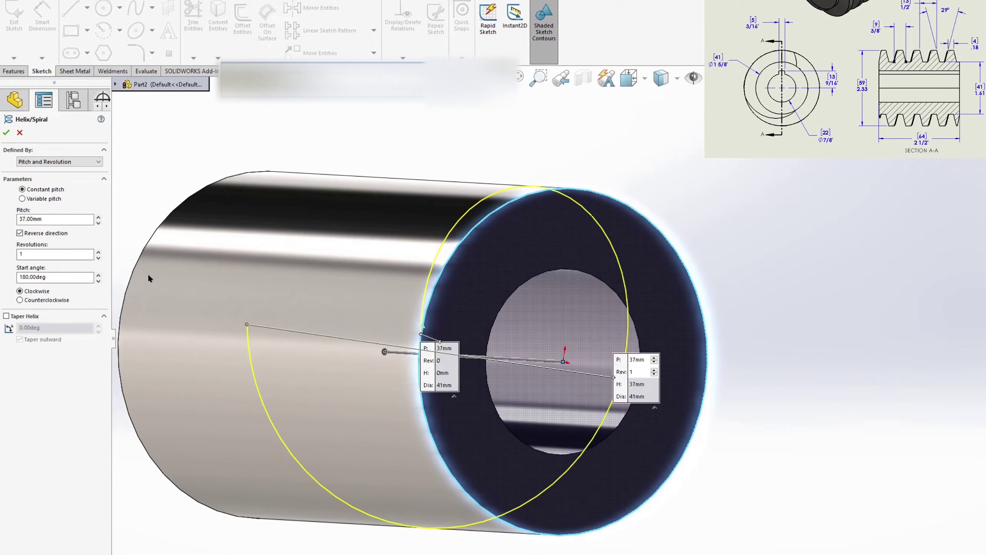
drag(58, 217, 10, 220)
text(13)
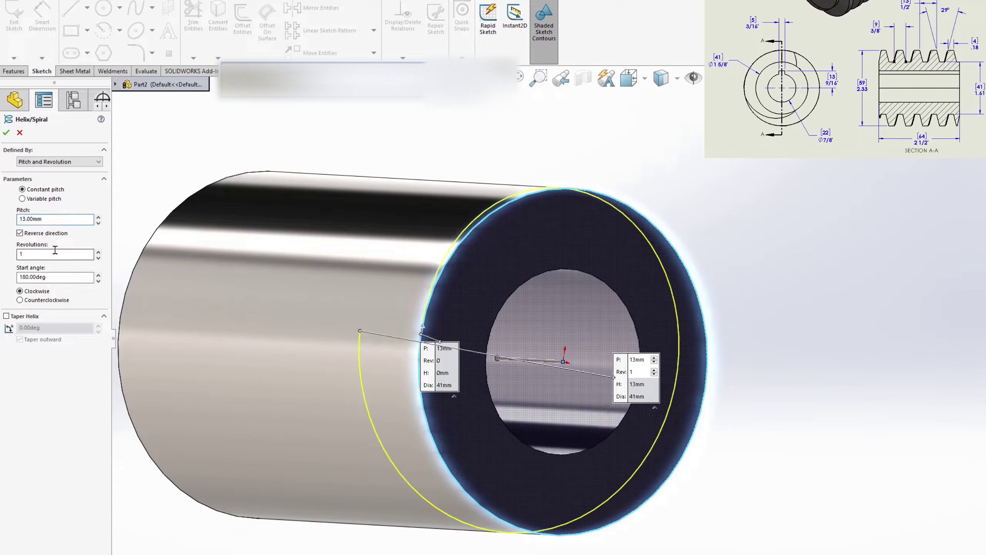
drag(54, 253, 6, 251)
click(84, 238)
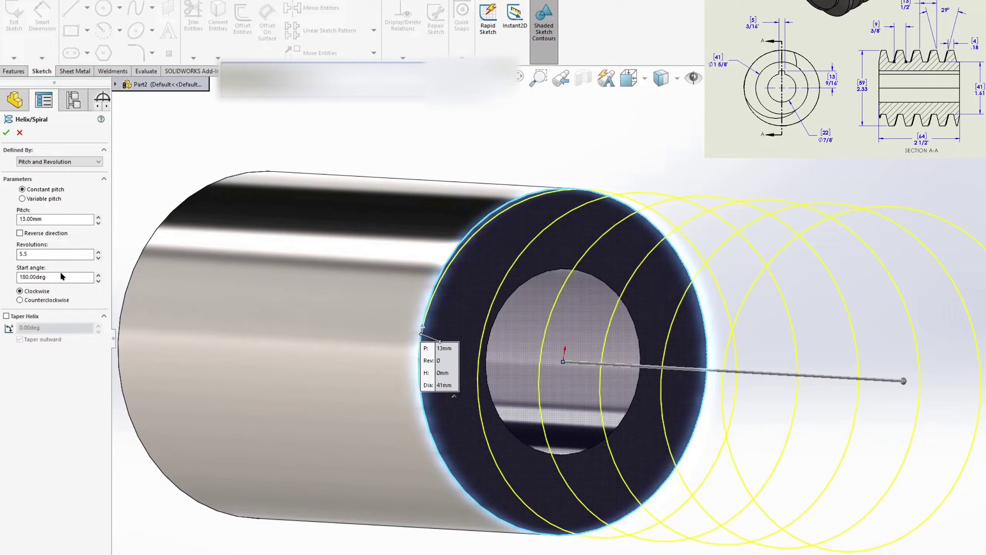
drag(904, 381, 229, 342)
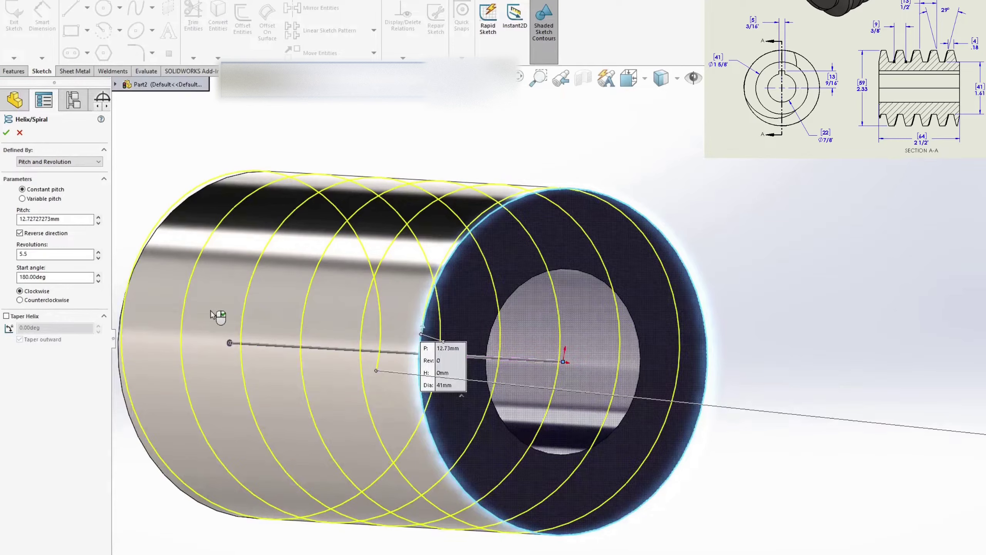
drag(69, 216, 6, 215)
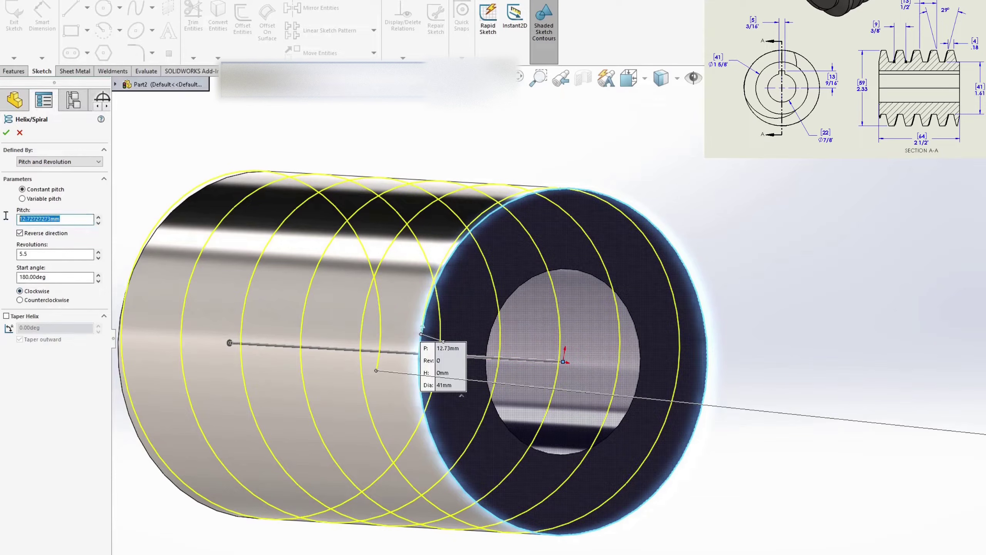
text(13)
key(Return)
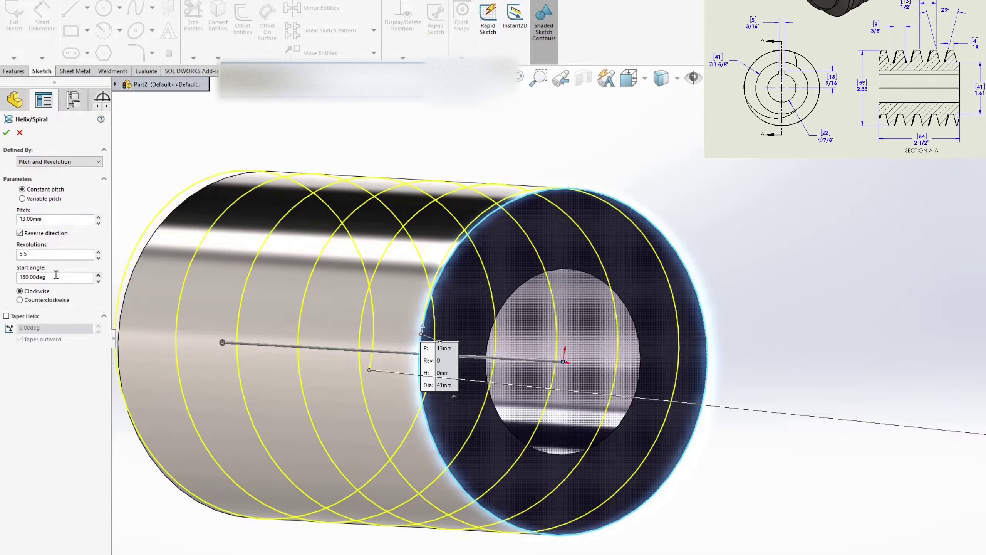
click(6, 132)
- Orient the view normal to the Top Plane and start a new sketch on it
middle_drag(193, 217, 317, 416)
scroll(544, 419, up, 3)
middle_drag(543, 419, 480, 328)
click(39, 206)
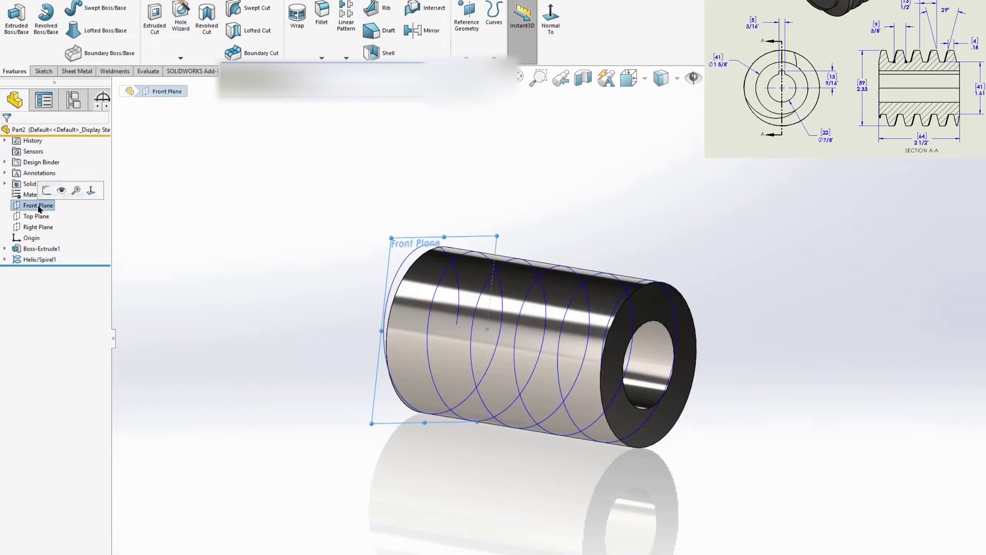
click(37, 216)
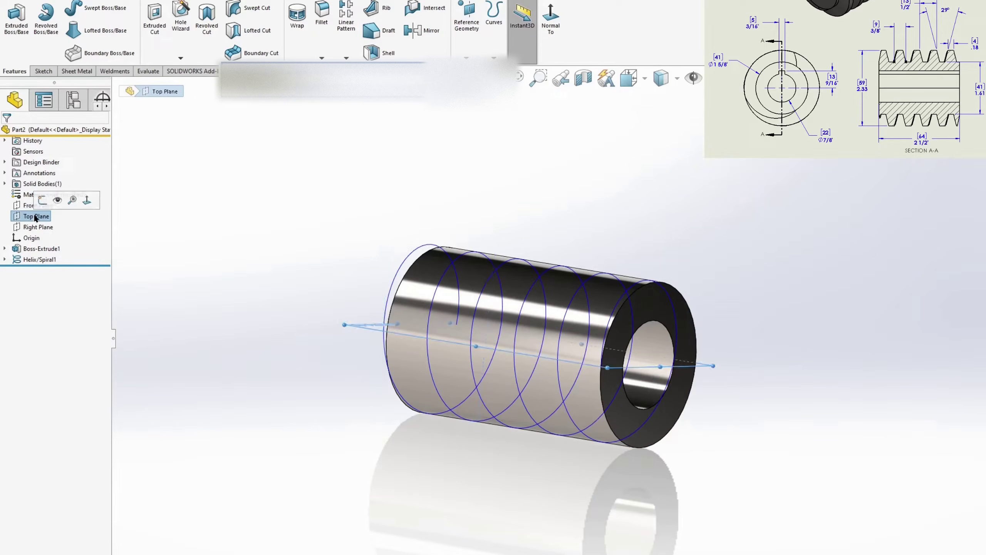
click(550, 18)
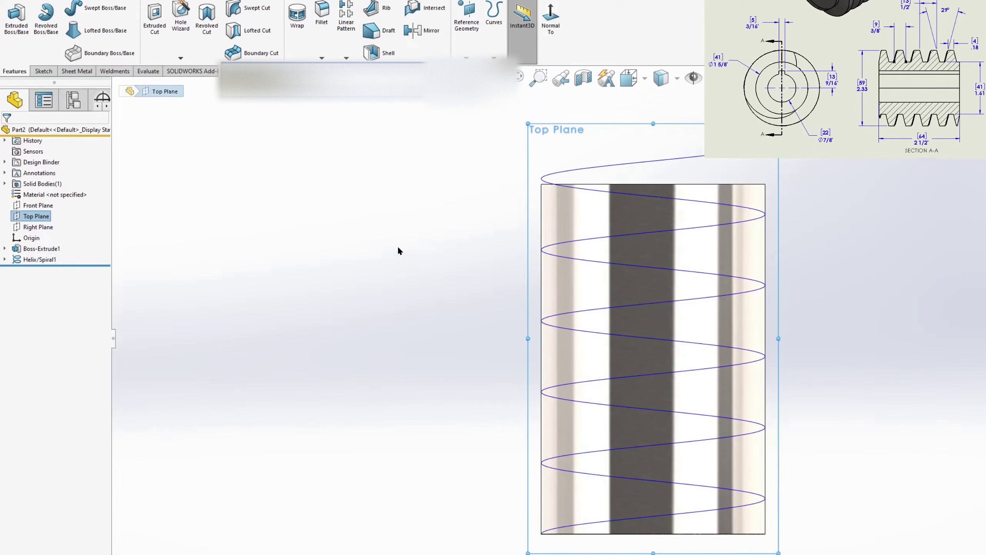
key(s)
click(425, 261)
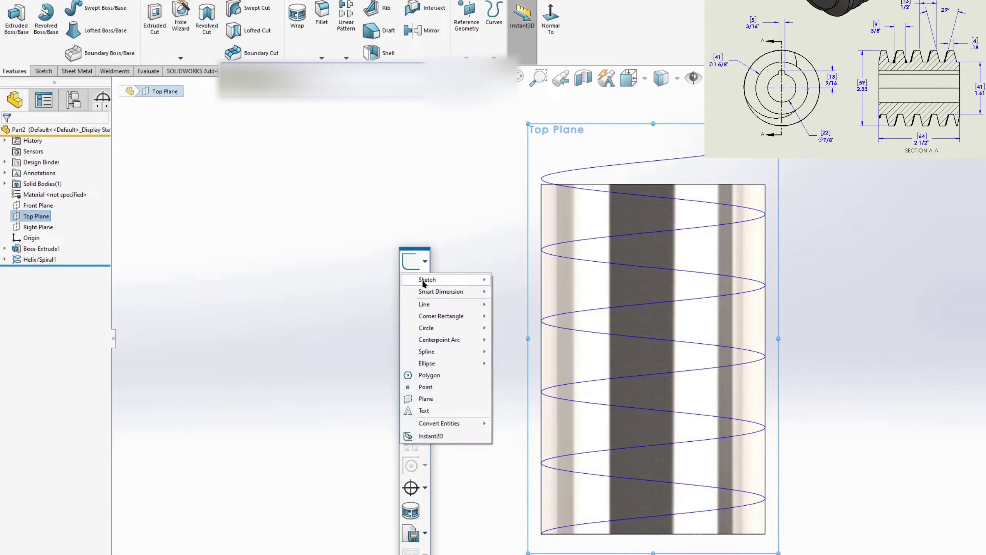
click(555, 19)
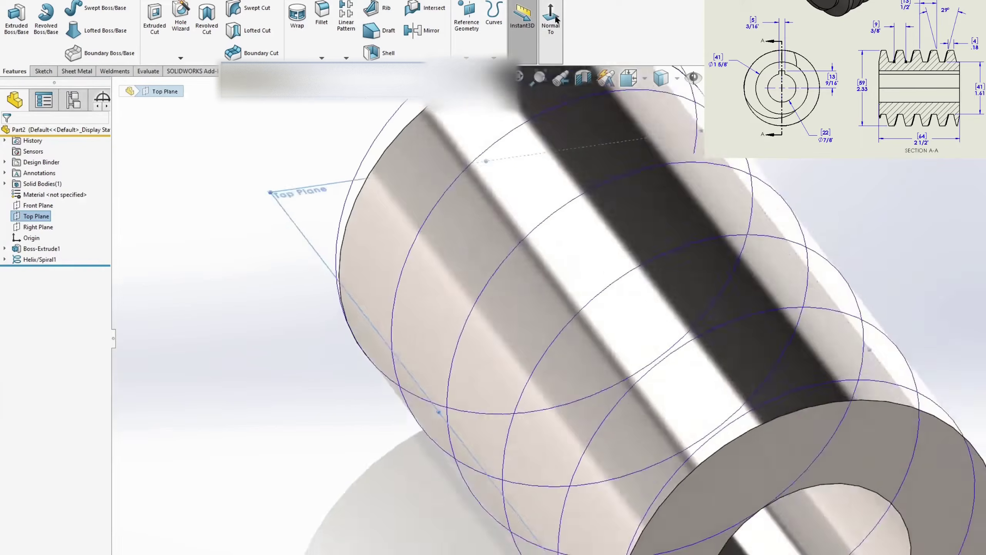
key(s)
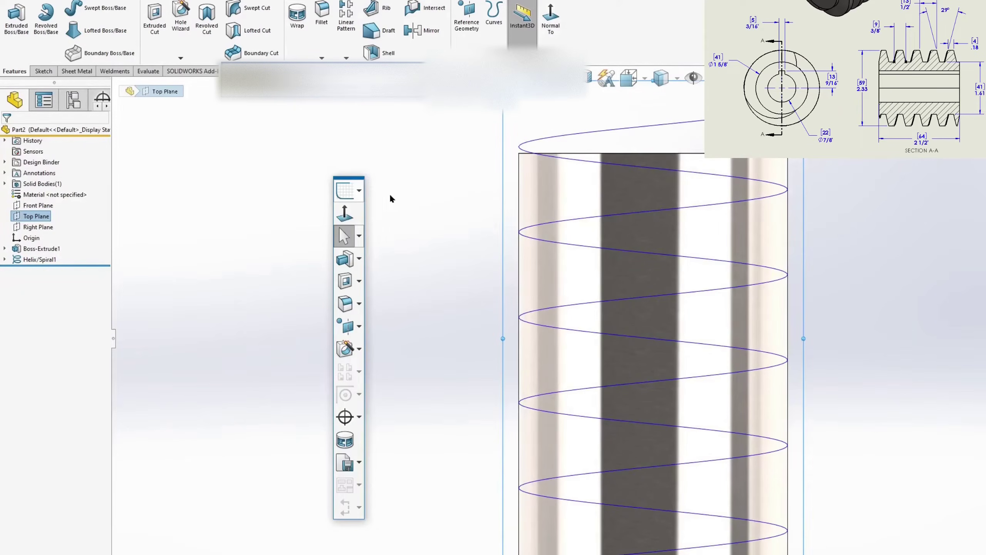
click(360, 194)
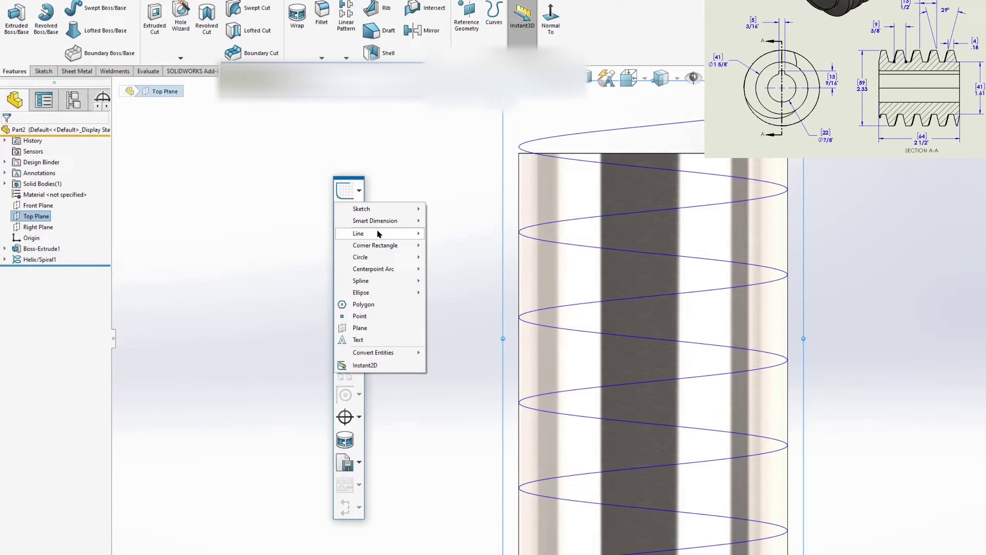
mouse_move(394, 207)
click(444, 210)
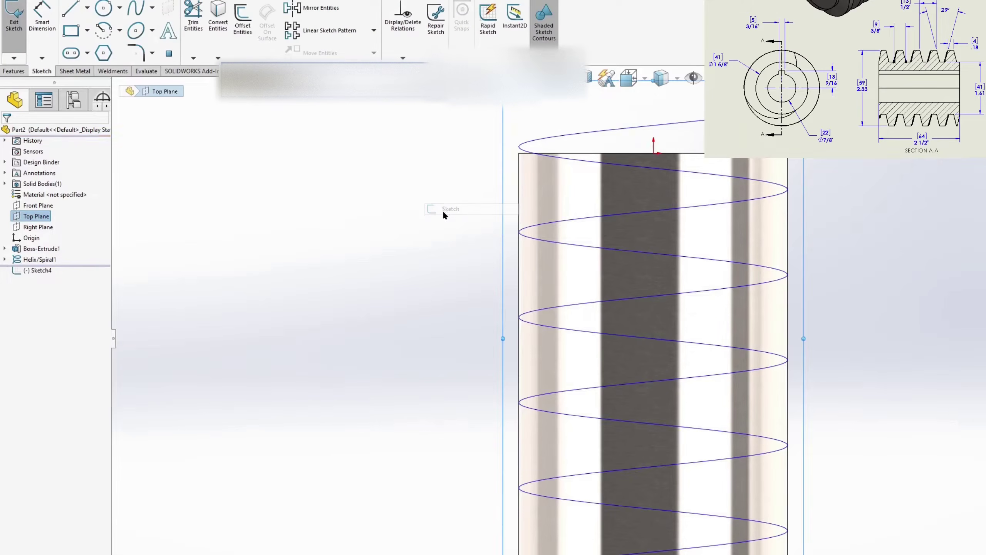
- Sketch a vertical line about 4.85 mm long extending outward from the cylinder's end corner where the helix starts
key(s)
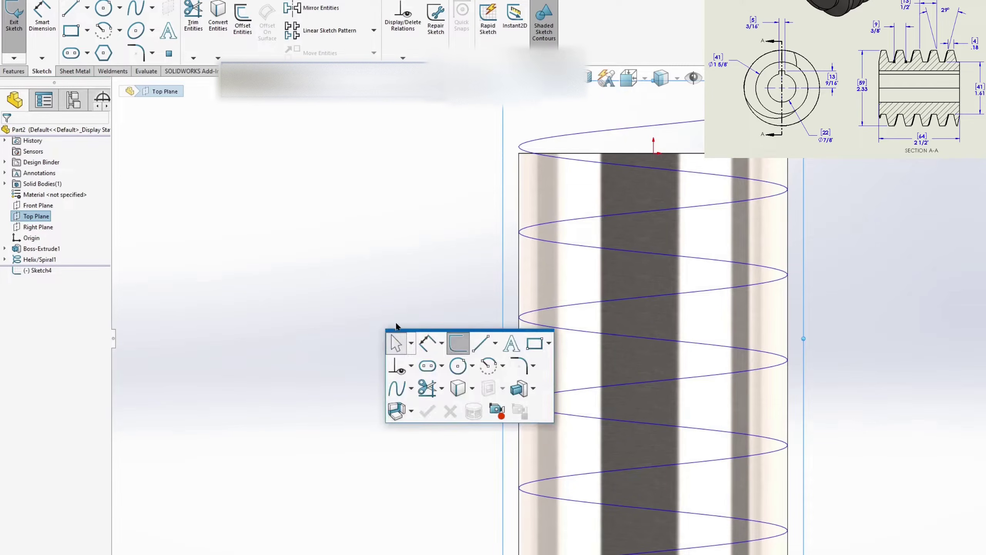
click(481, 345)
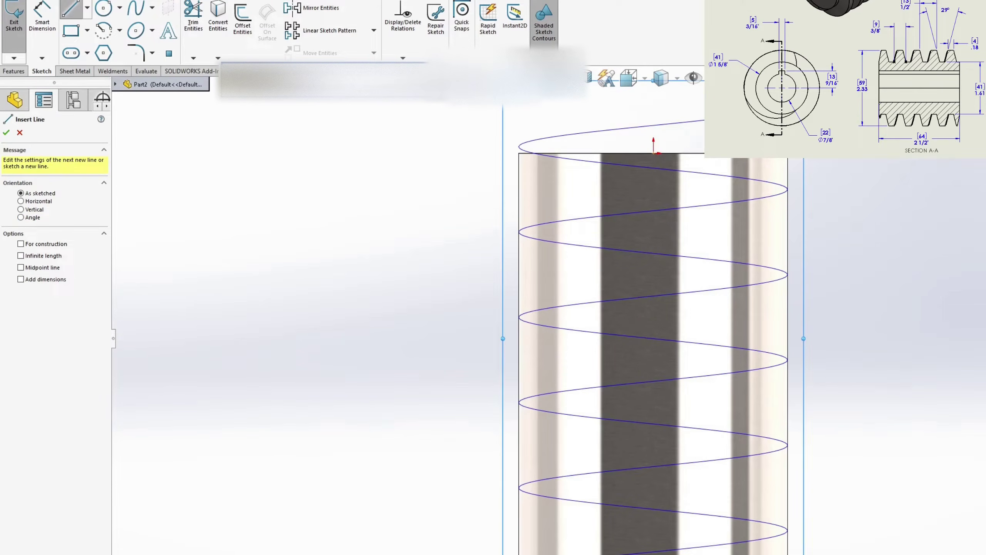
click(519, 445)
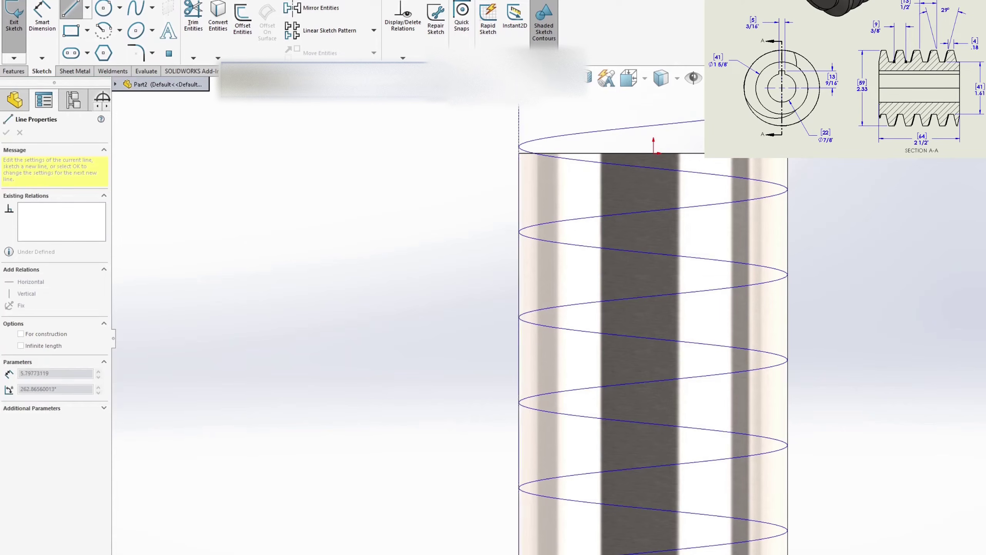
click(519, 552)
scroll(654, 336, up, 3)
scroll(603, 361, down, 4)
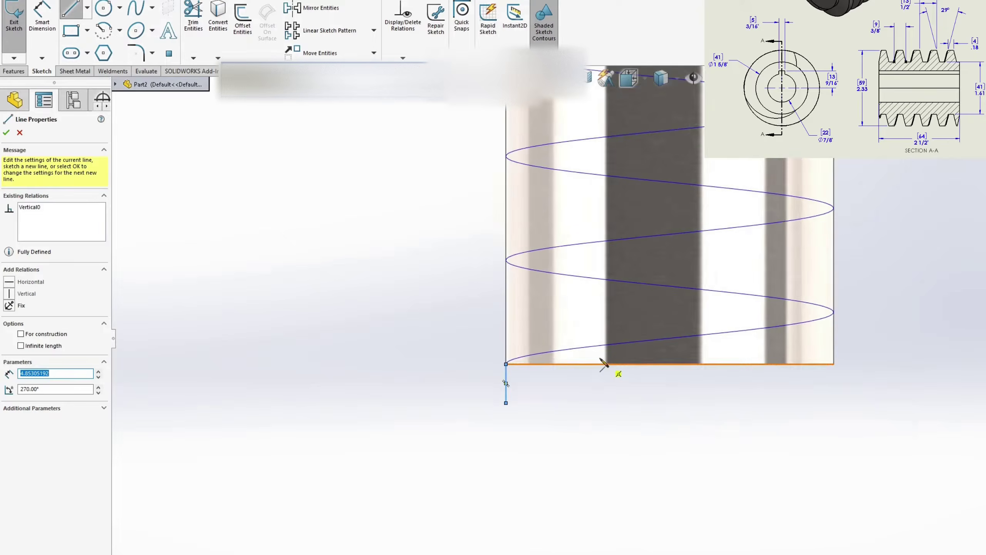
scroll(546, 247, down, 3)
key(Escape)
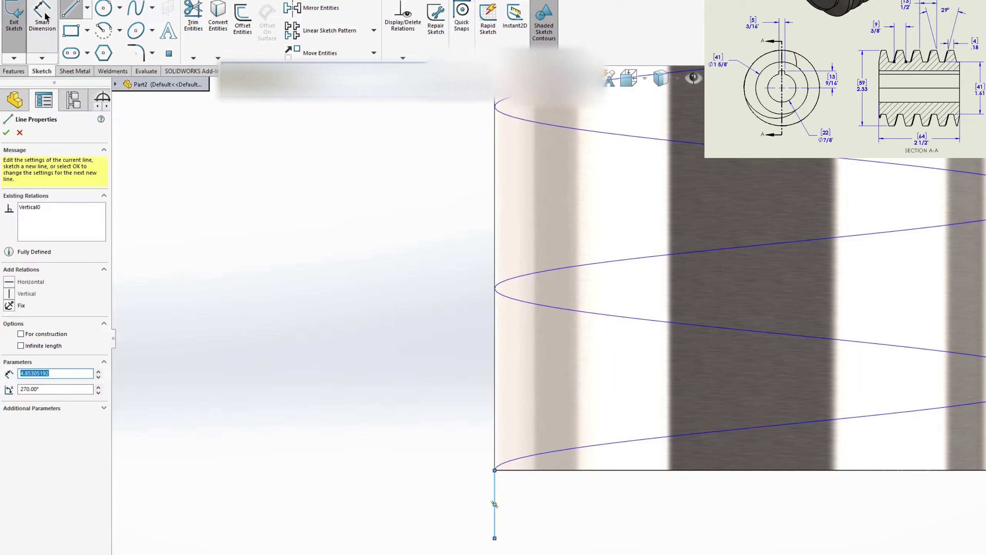
- Dimension the vertical line at the cylinder's end corner to 9 mm long
click(417, 449)
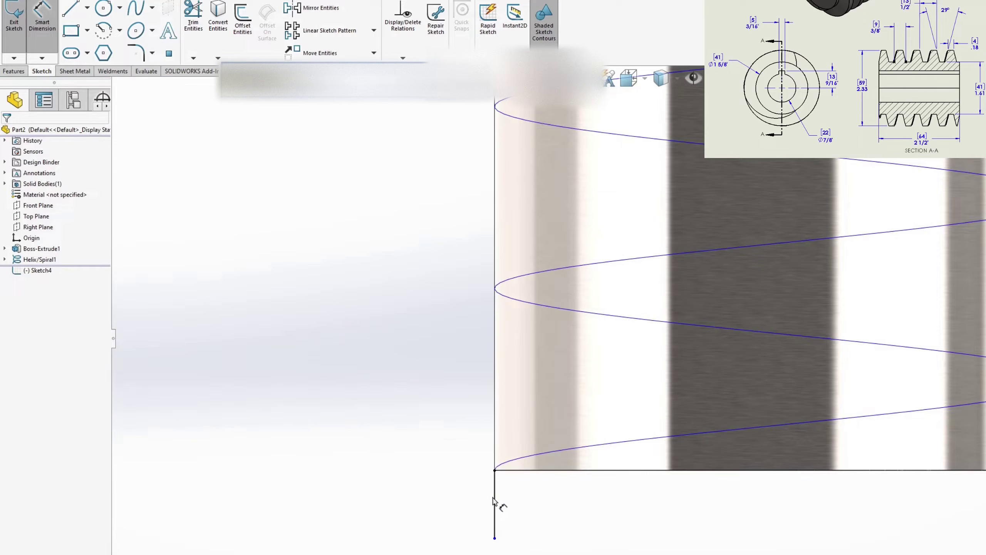
click(495, 501)
click(450, 503)
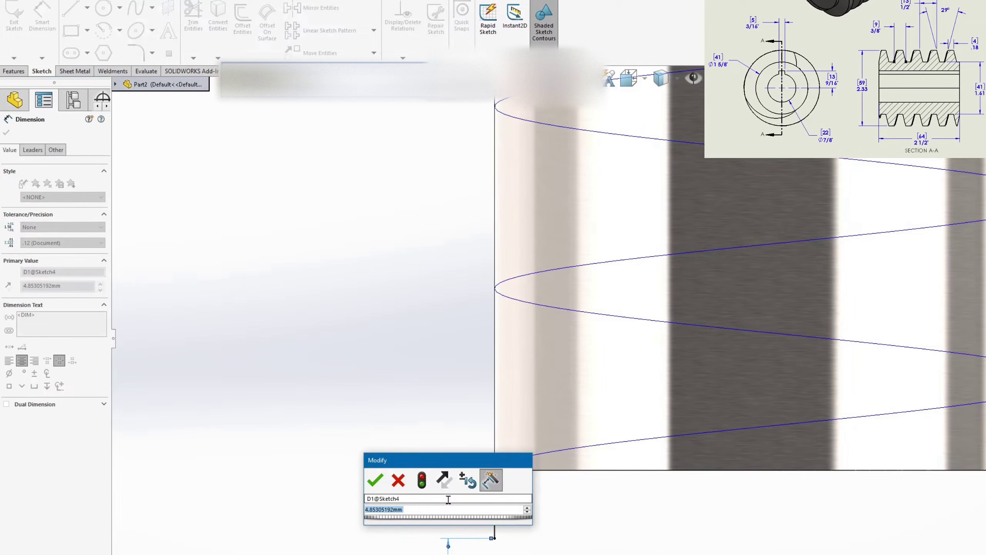
text(9)
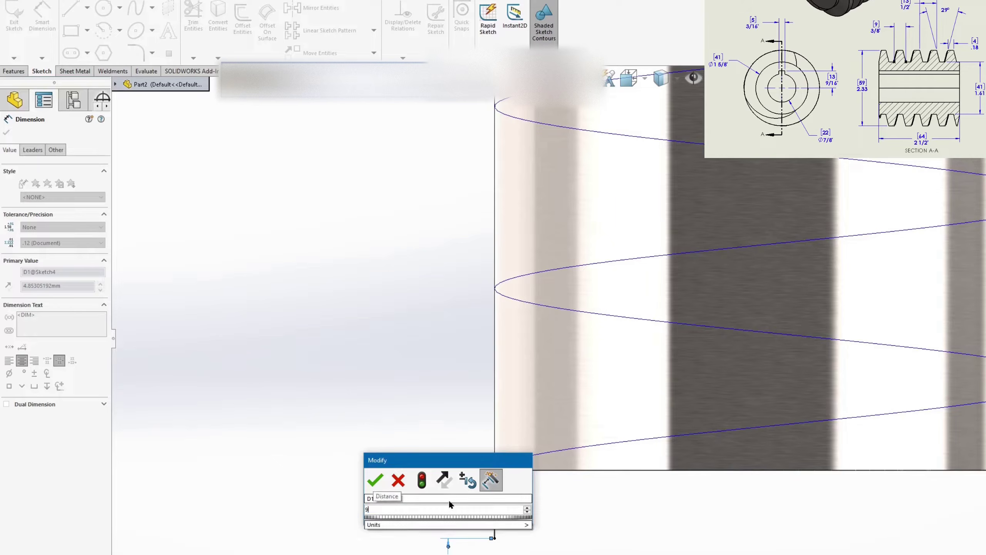
key(Return)
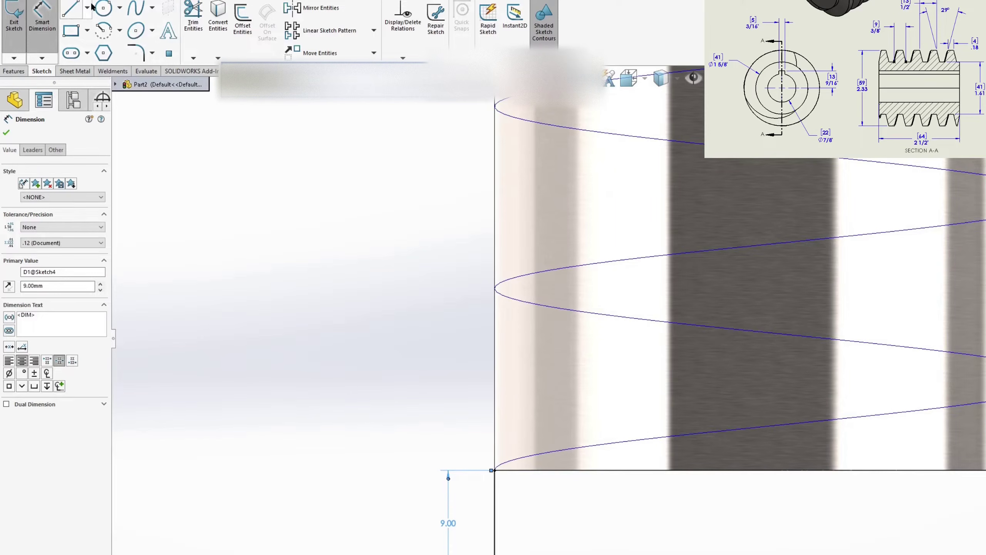
- Sketch a horizontal centerline about 8.17 mm long, extending outward from the midpoint of the 9 mm line
click(87, 7)
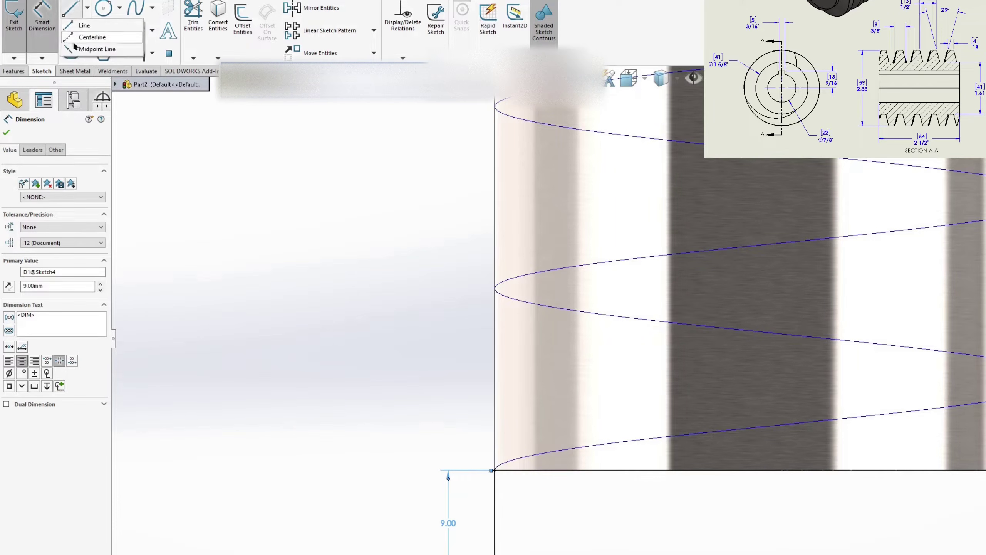
click(85, 25)
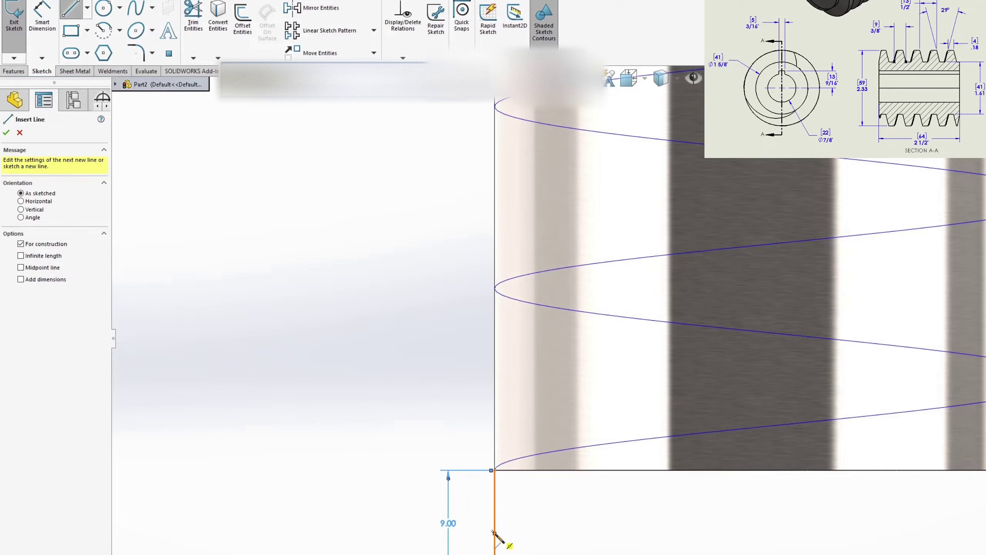
drag(494, 532, 380, 533)
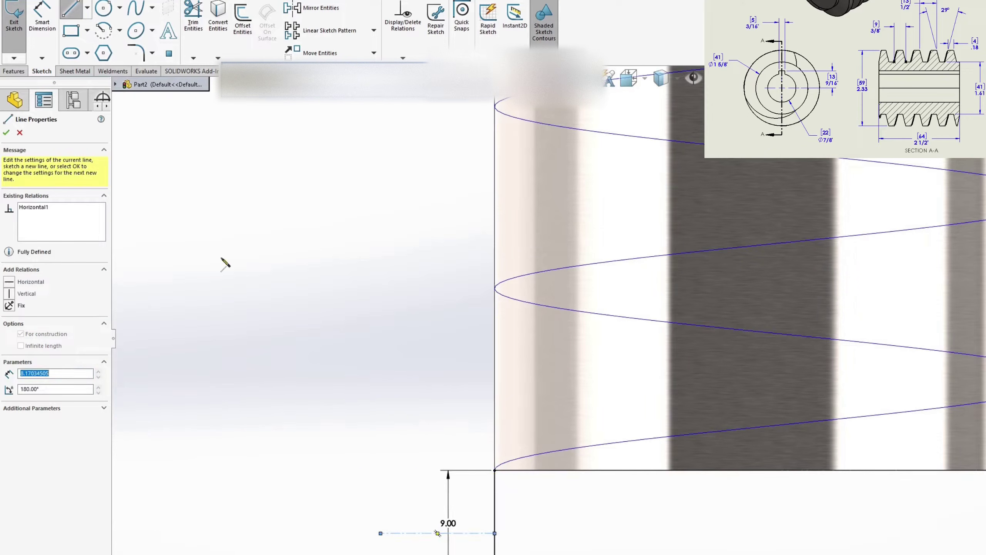
- Sketch a vertical solid line about 6.32 mm long just beyond the outer end of the horizontal centerline
click(87, 8)
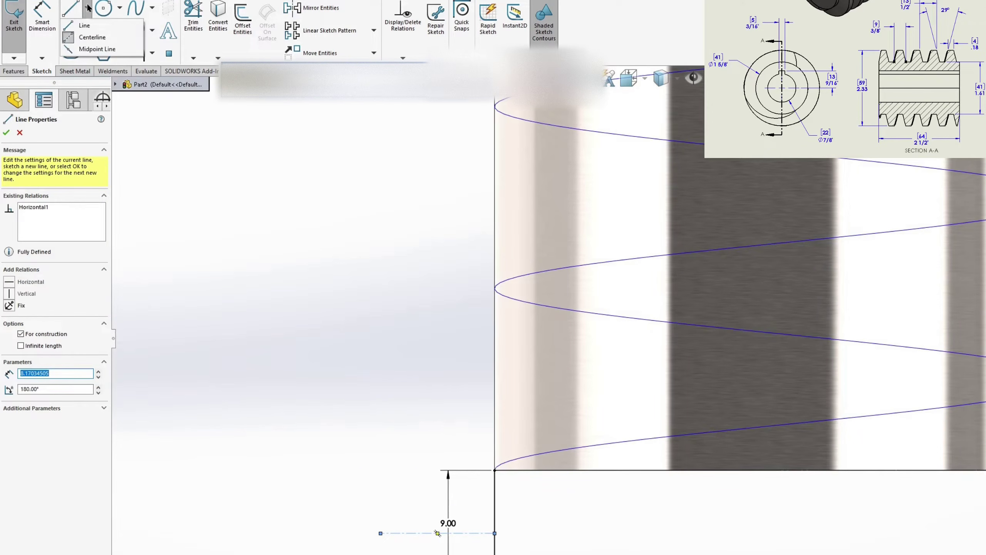
click(87, 26)
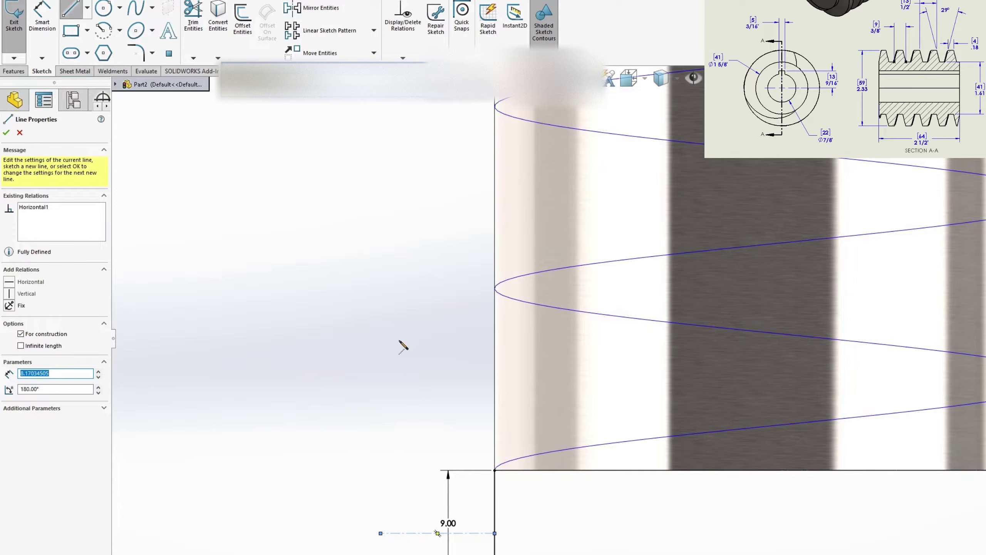
key(Escape)
key(s)
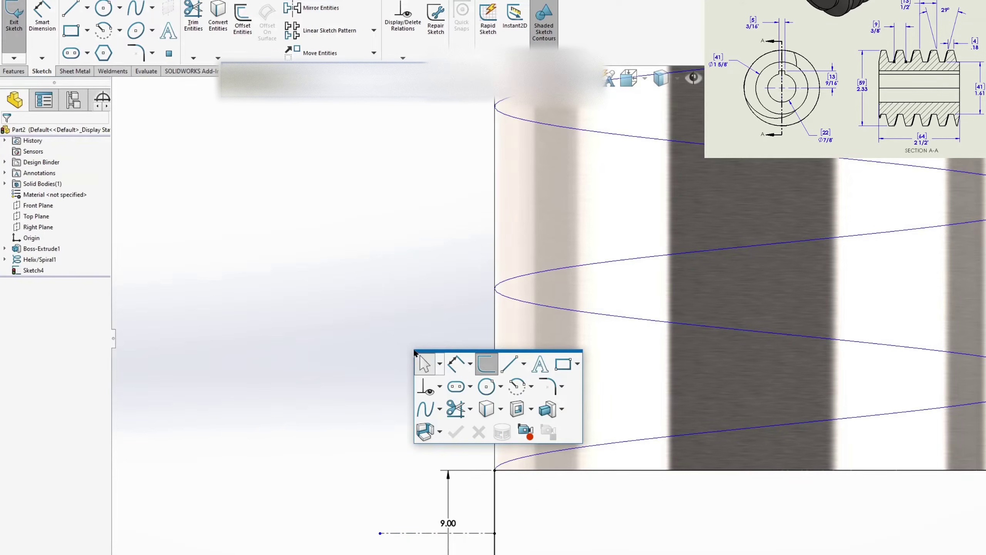
click(507, 365)
click(369, 493)
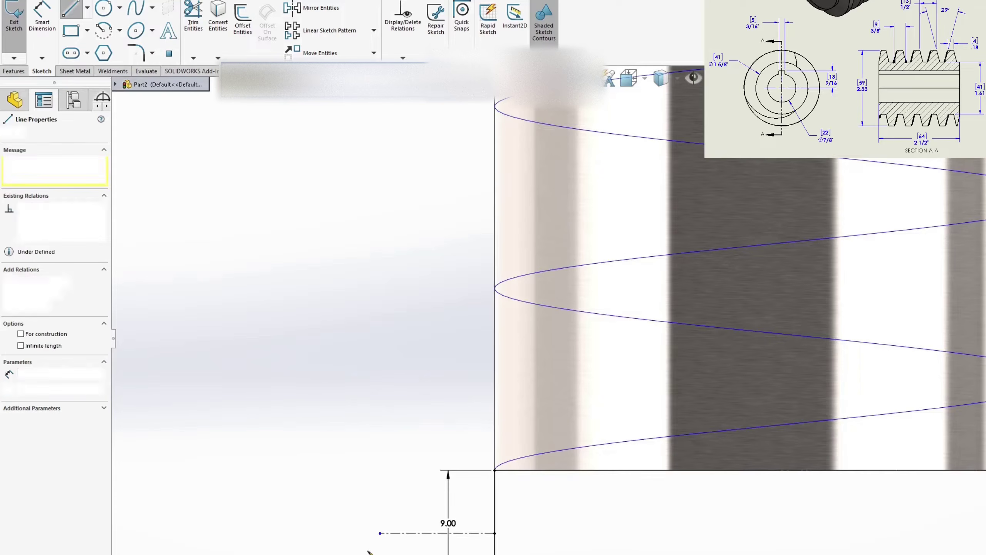
click(368, 535)
key(Escape)
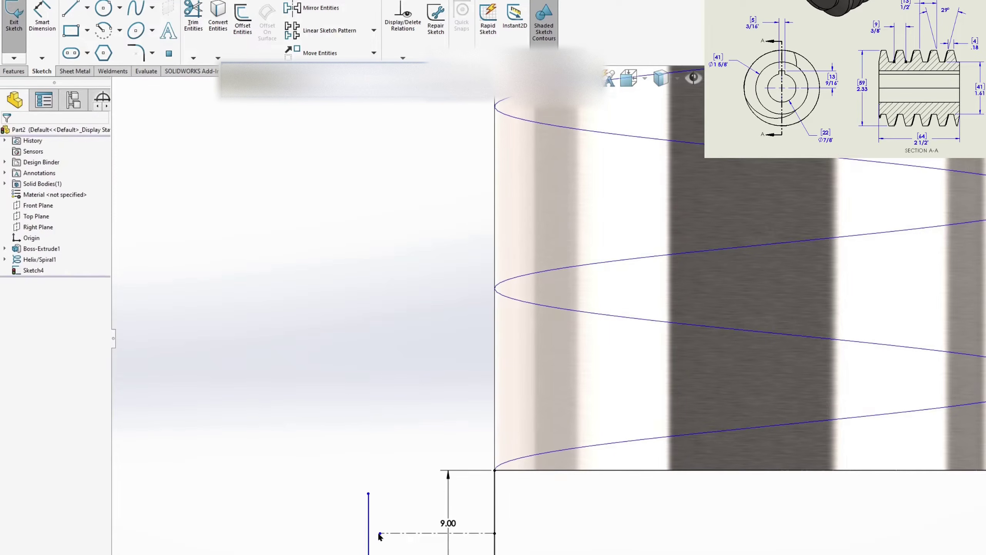
- Add a midpoint relation between the centerline's outer endpoint and the outer vertical line
click(380, 533)
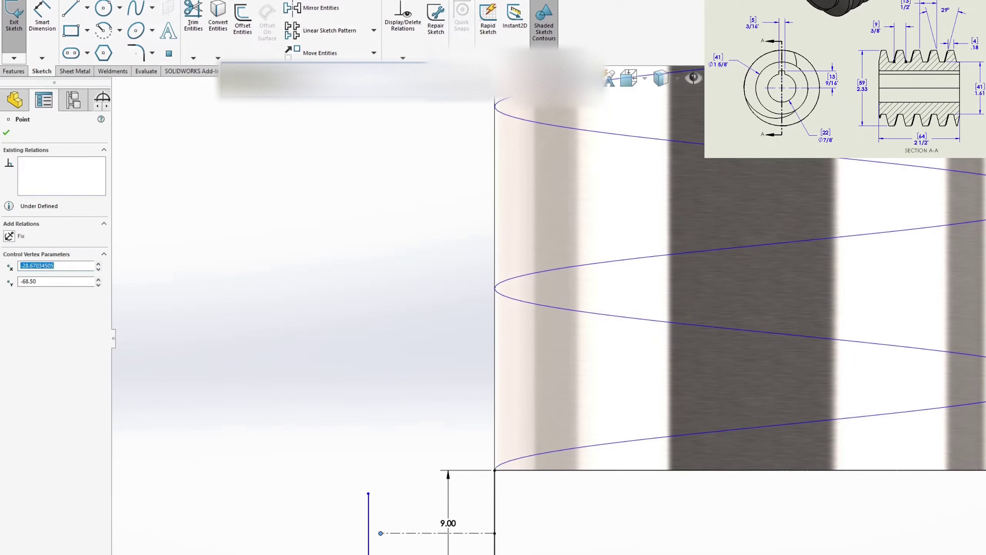
ctrl+click(367, 535)
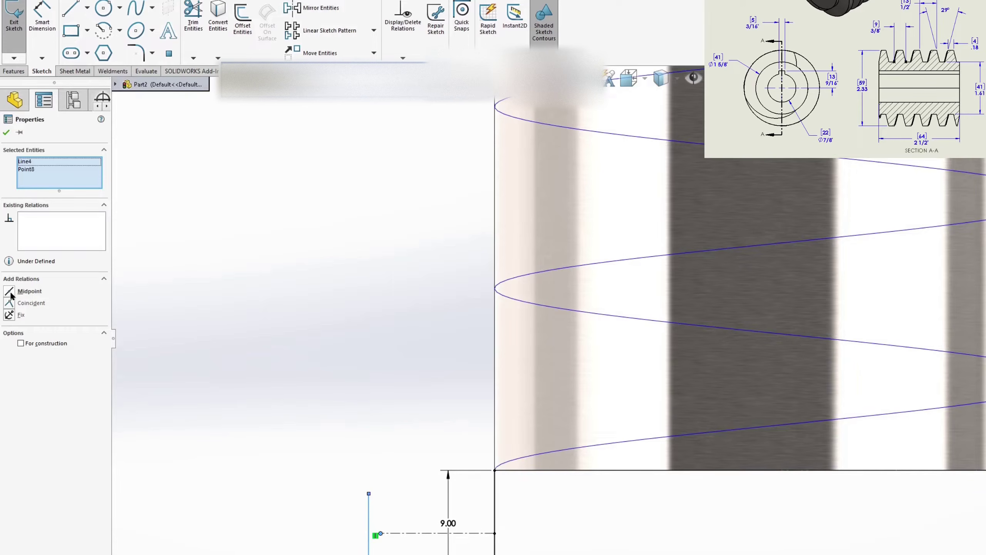
click(11, 291)
- Dimension the outer vertical line to 4 mm long
key(s)
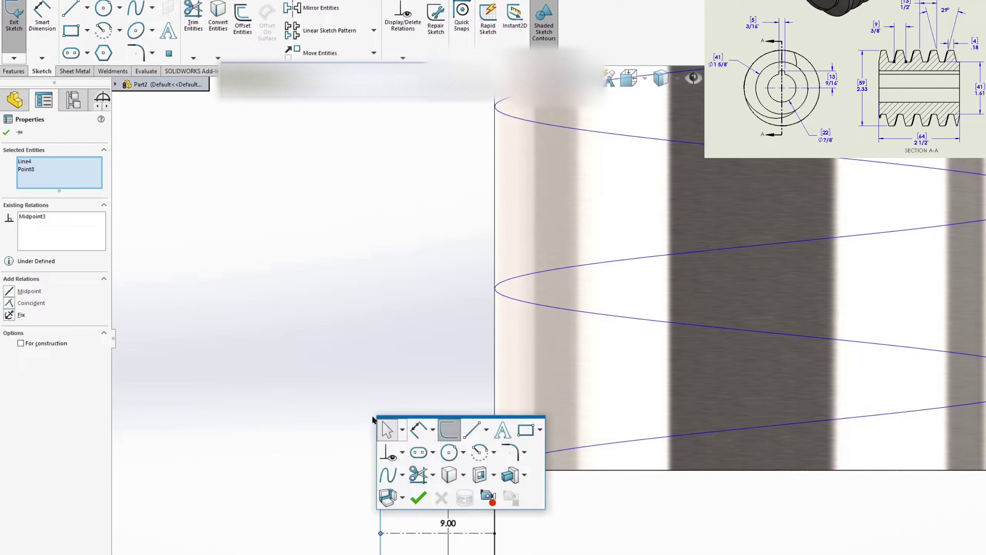
click(421, 429)
click(380, 511)
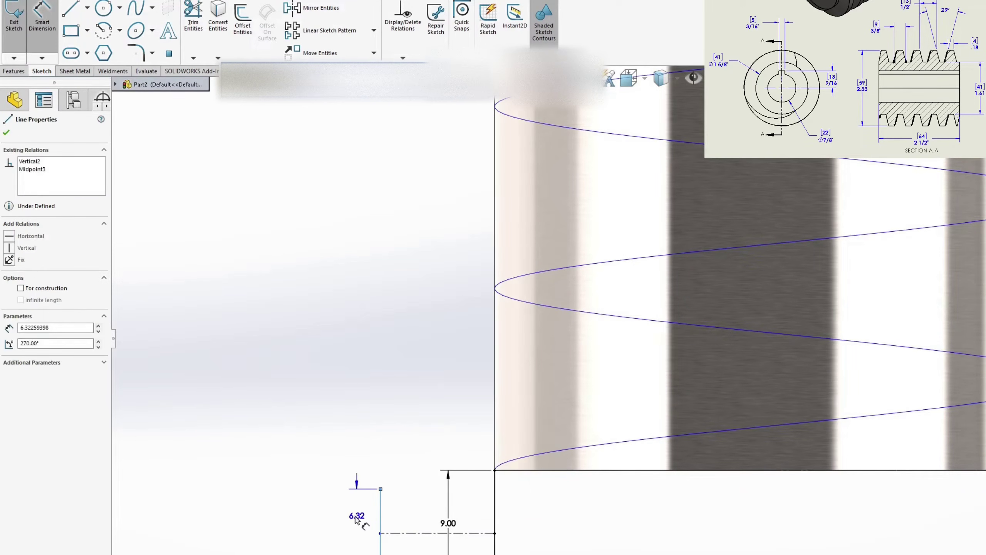
click(353, 519)
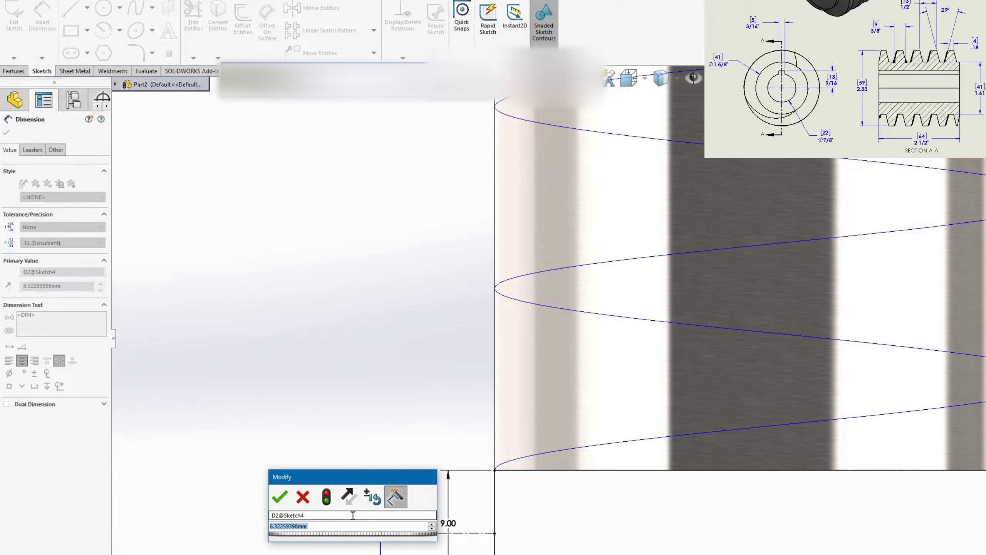
text(4)
key(Return)
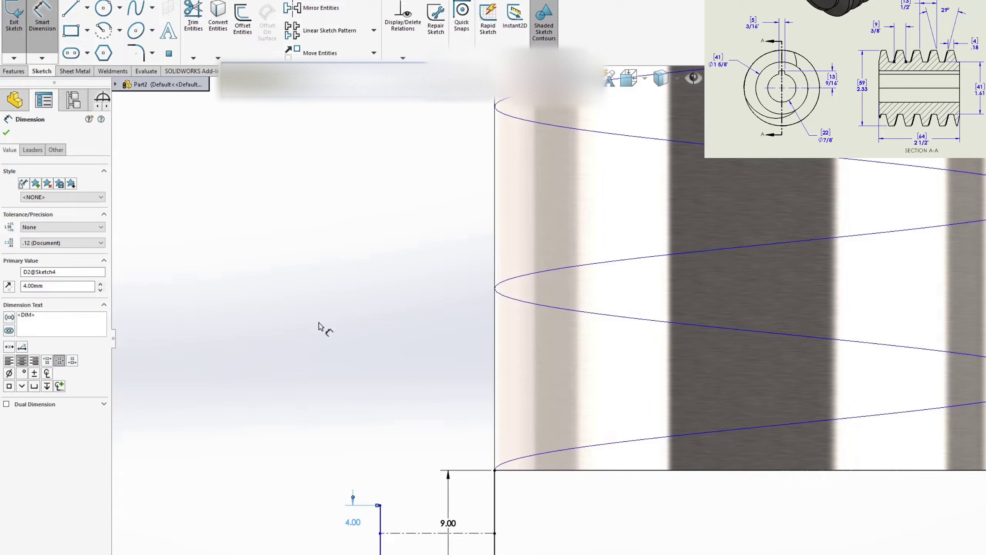
- Close the trapezoidal thread profile with two angled lines joining the ends of the 4 mm and 9 mm lines
key(s)
click(506, 393)
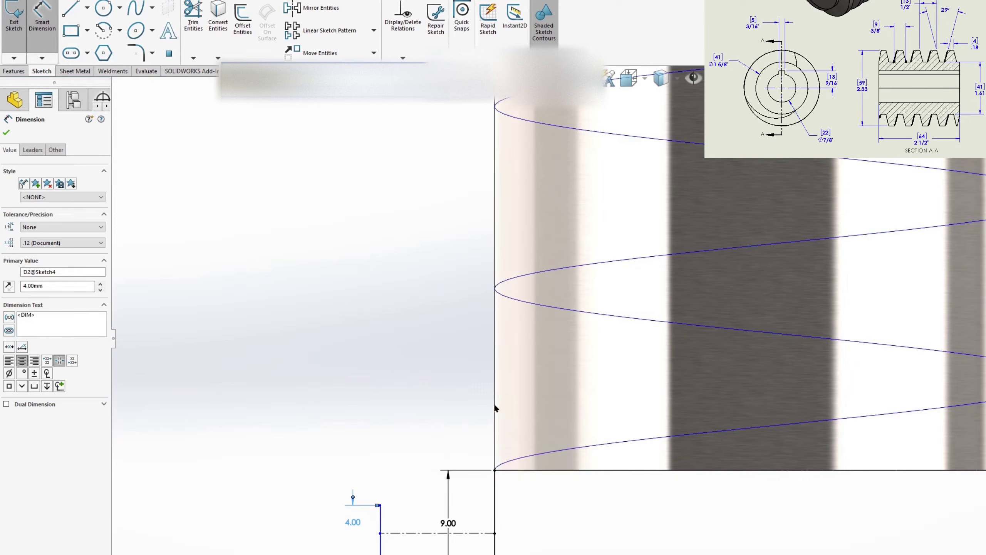
mouse_move(380, 505)
mouse_down()
mouse_move(492, 473)
mouse_move(503, 479)
mouse_move(495, 470)
mouse_up()
drag(380, 554, 494, 554)
- Dimension the horizontal distance from the 4 mm line to the origin as 59/2 mm, and exit the sketch
key(s)
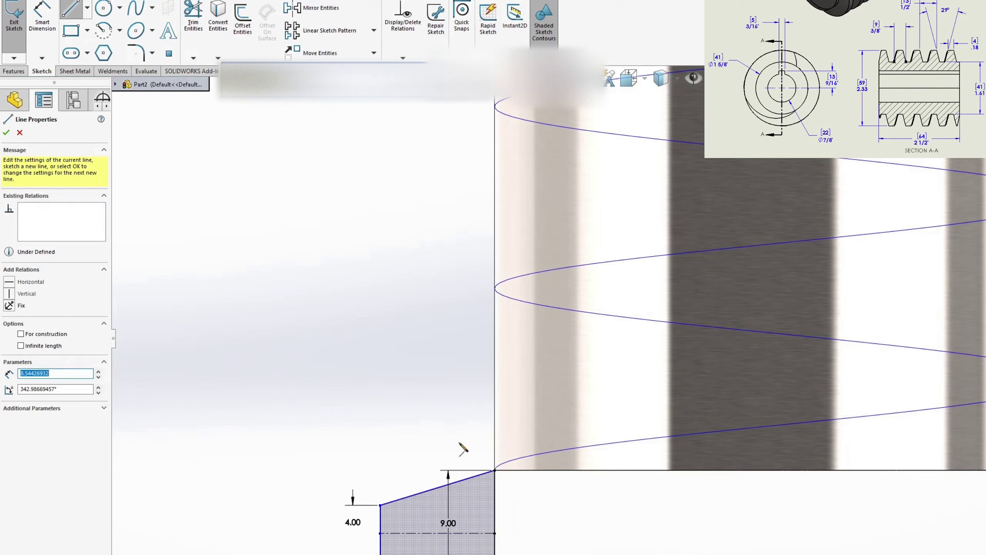
right_click(366, 304)
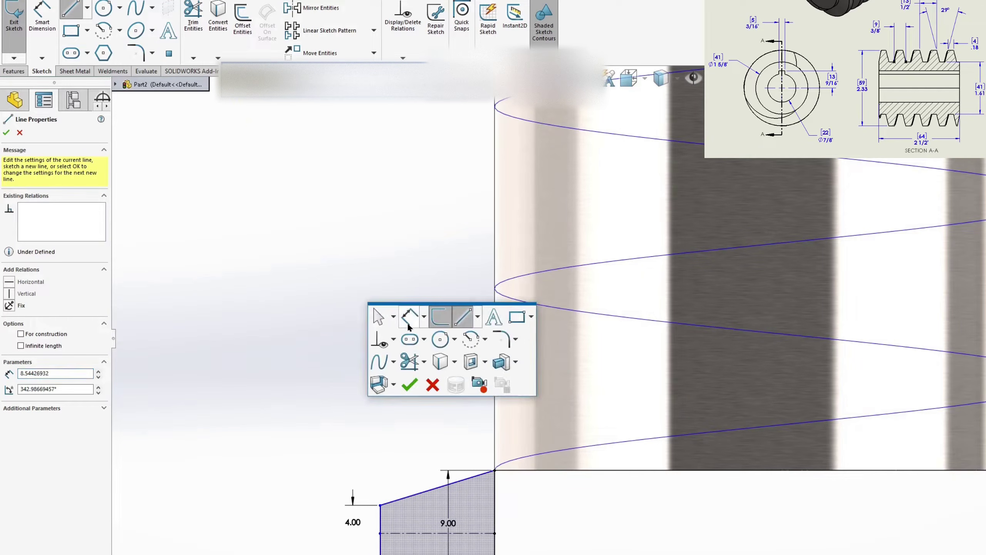
click(407, 321)
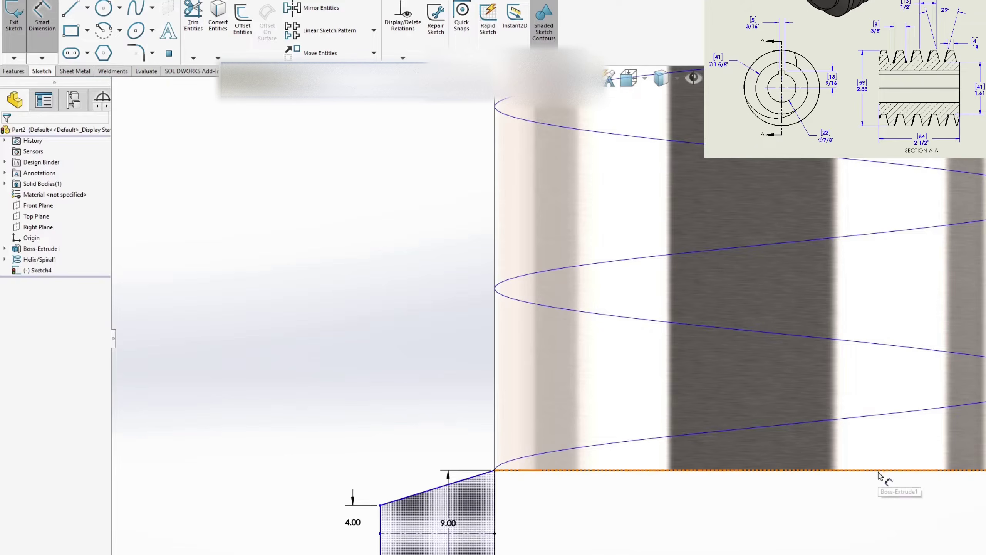
scroll(889, 468, up, 3)
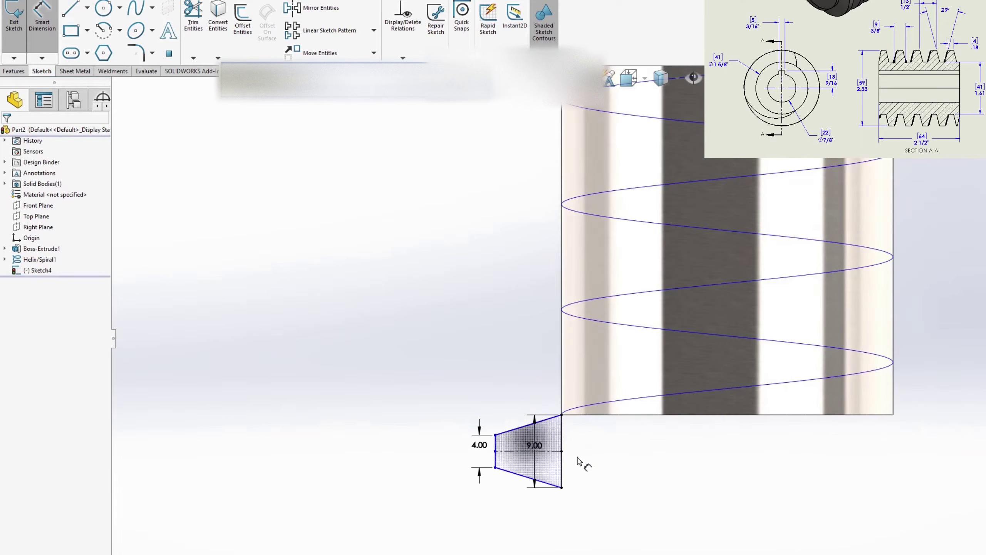
click(494, 448)
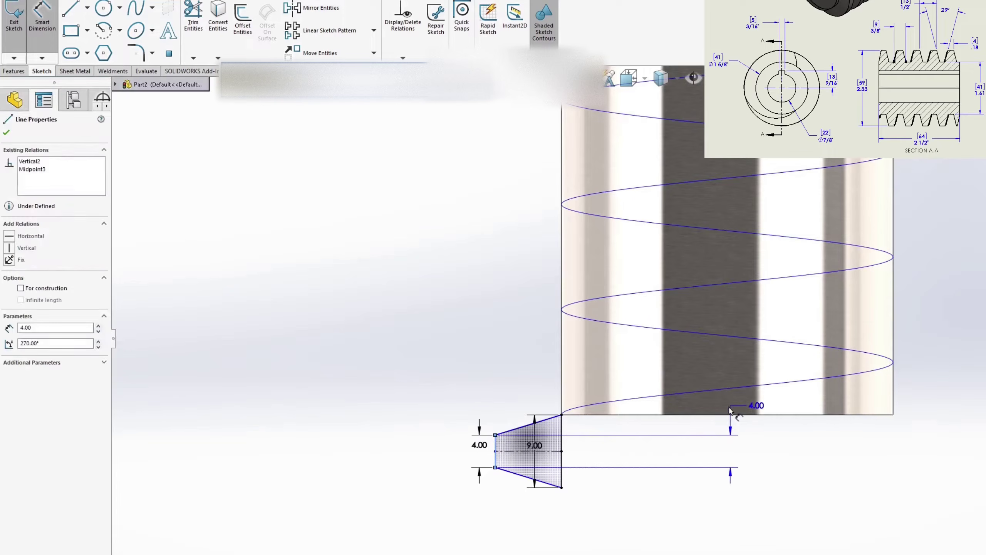
scroll(656, 340, up, 4)
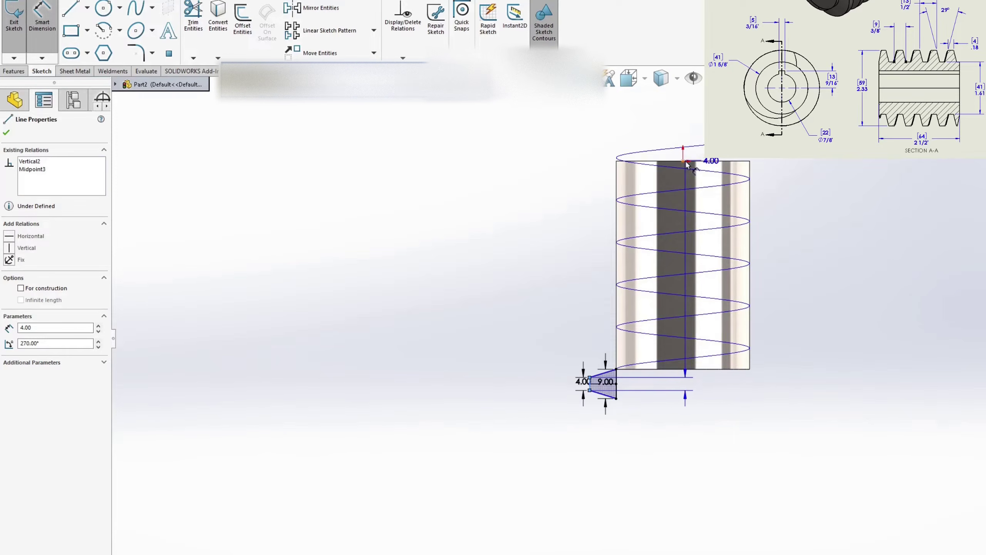
click(684, 166)
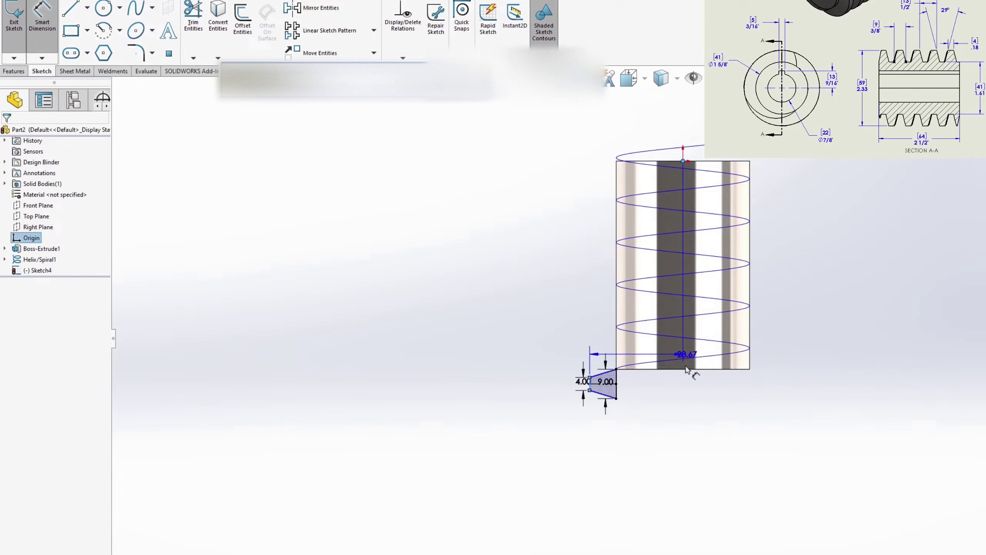
click(655, 410)
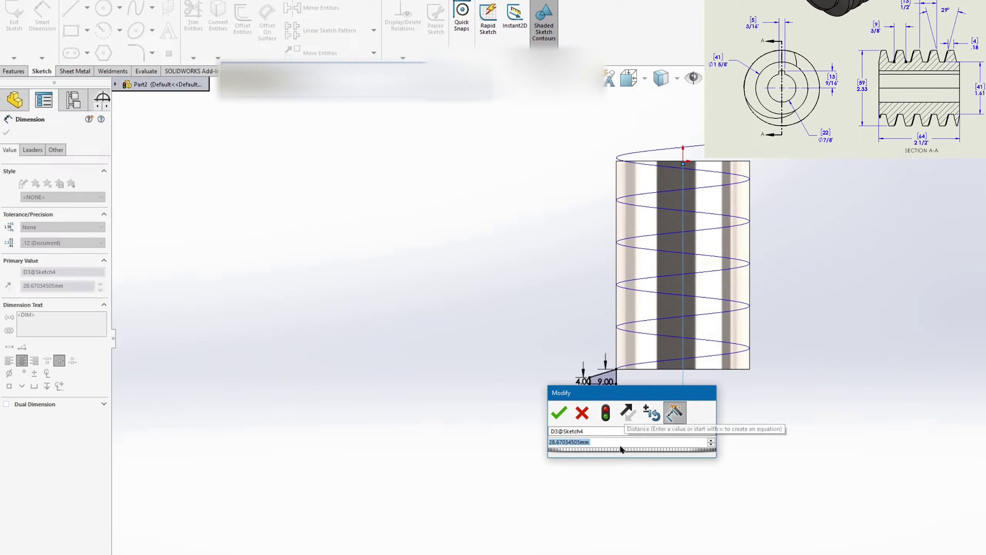
text(59/2)
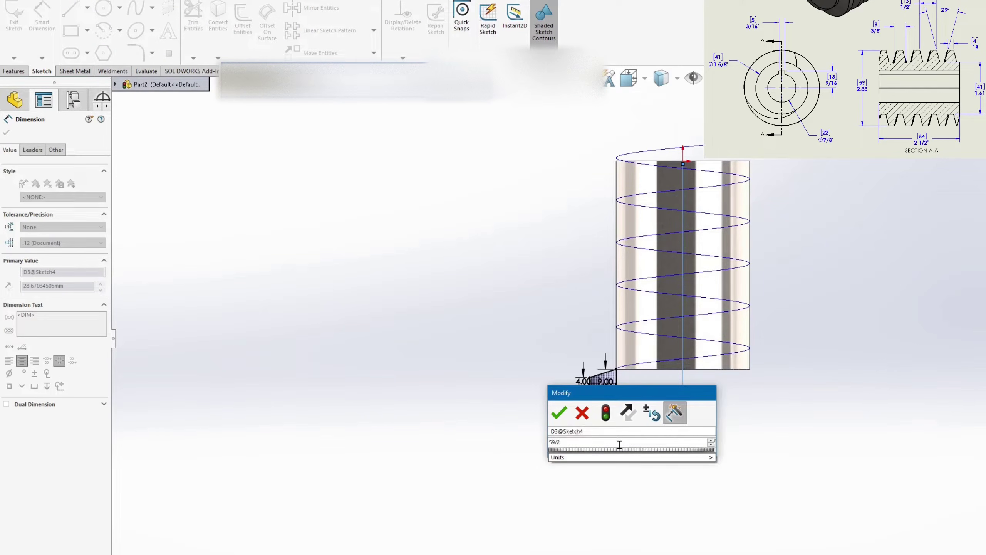
key(Return)
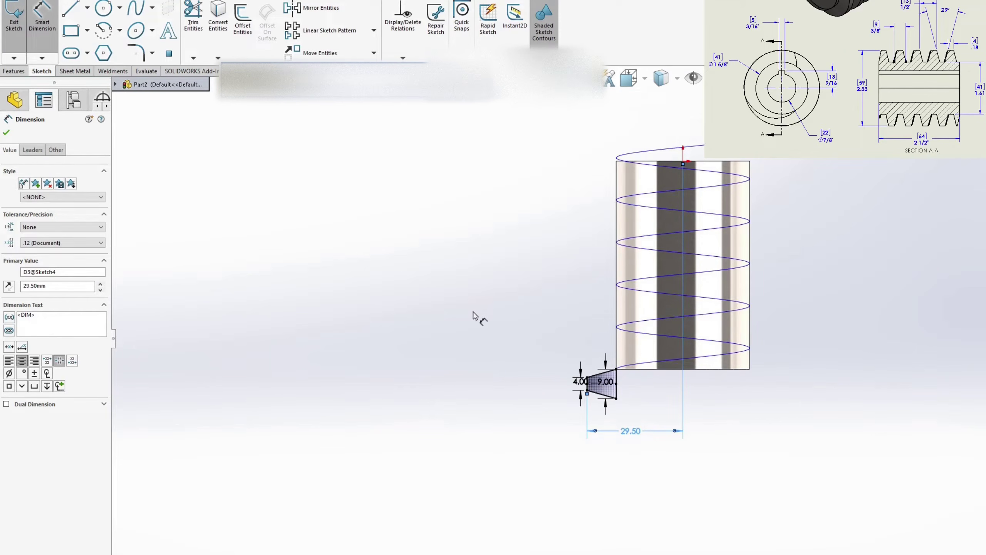
key(ctrl+b)
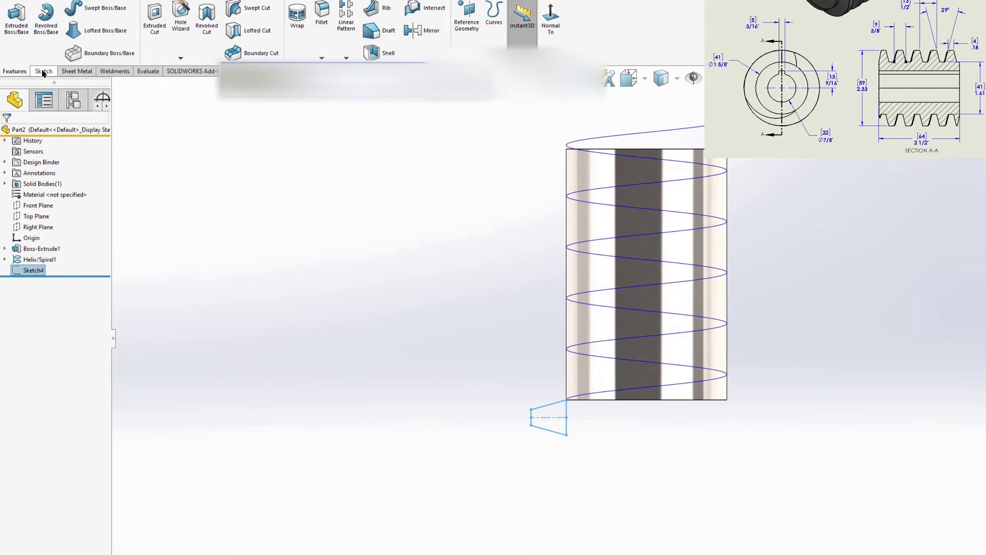
- Create a swept boss of the trapezoidal profile along the helix, with tangent faces merged
click(89, 12)
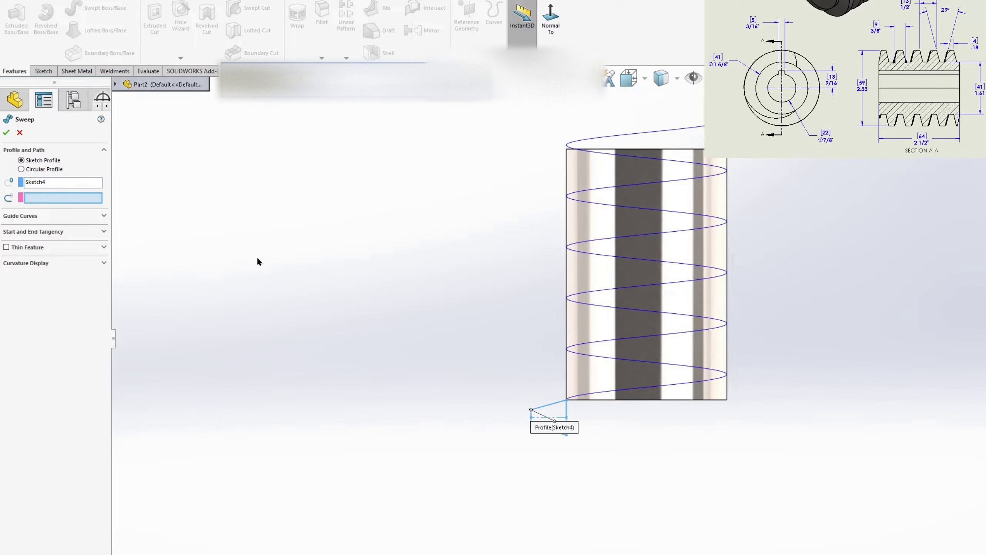
click(69, 203)
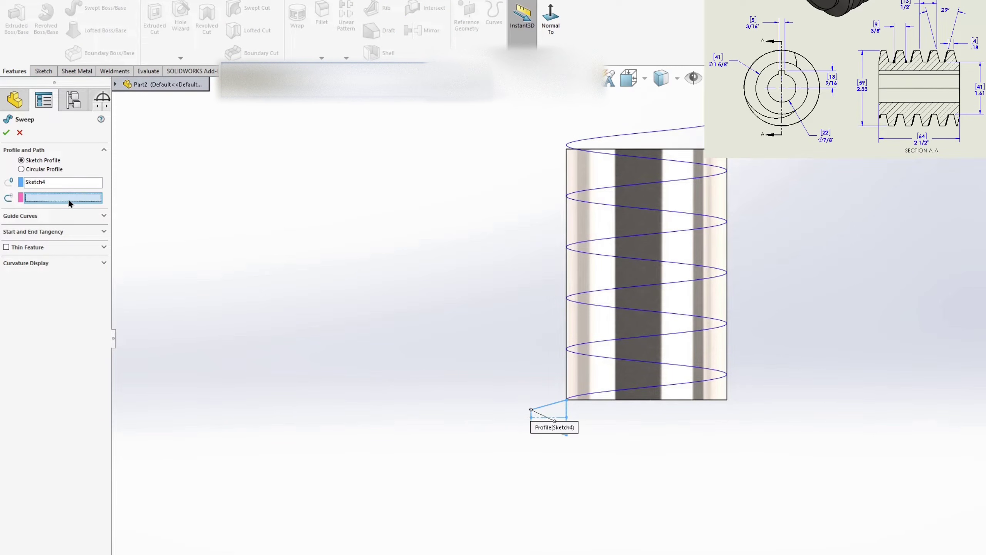
click(659, 392)
middle_drag(664, 392, 716, 274)
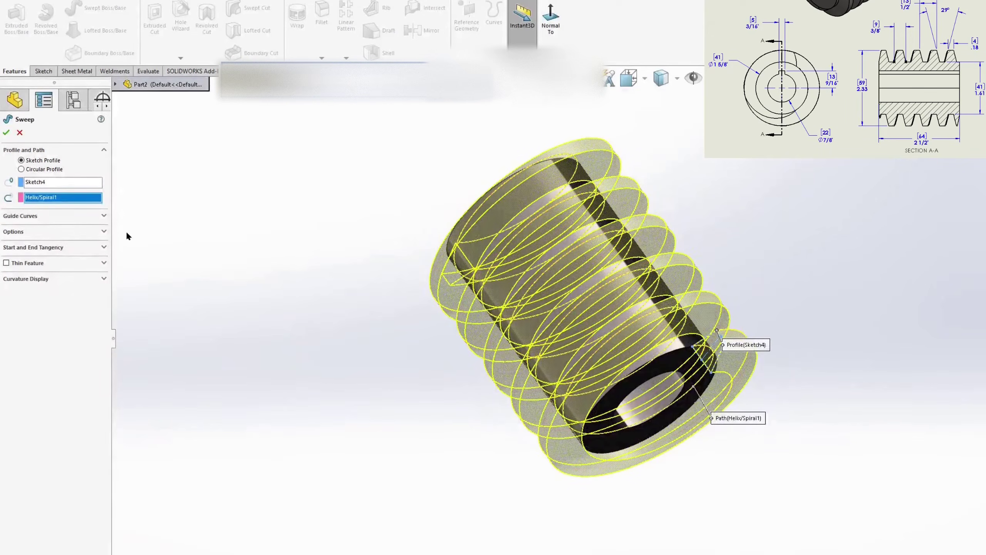
click(104, 216)
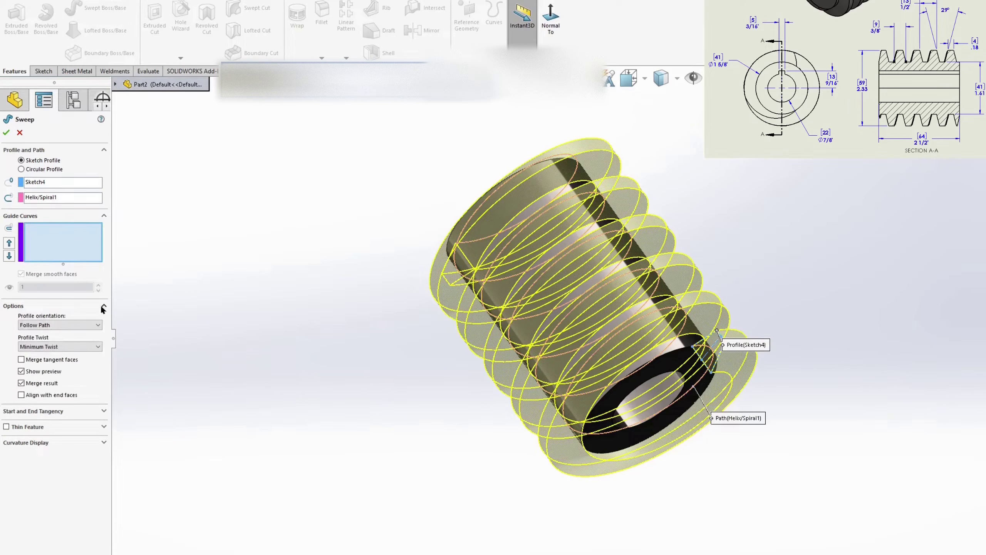
click(22, 360)
click(7, 133)
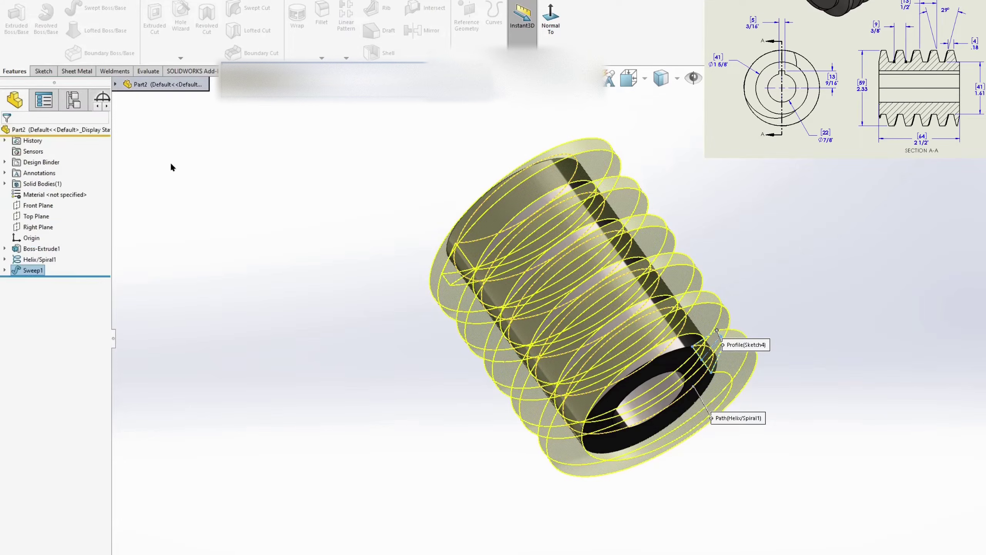
- Start a new sketch on the Top Plane with the view normal to it
middle_drag(518, 248, 789, 383)
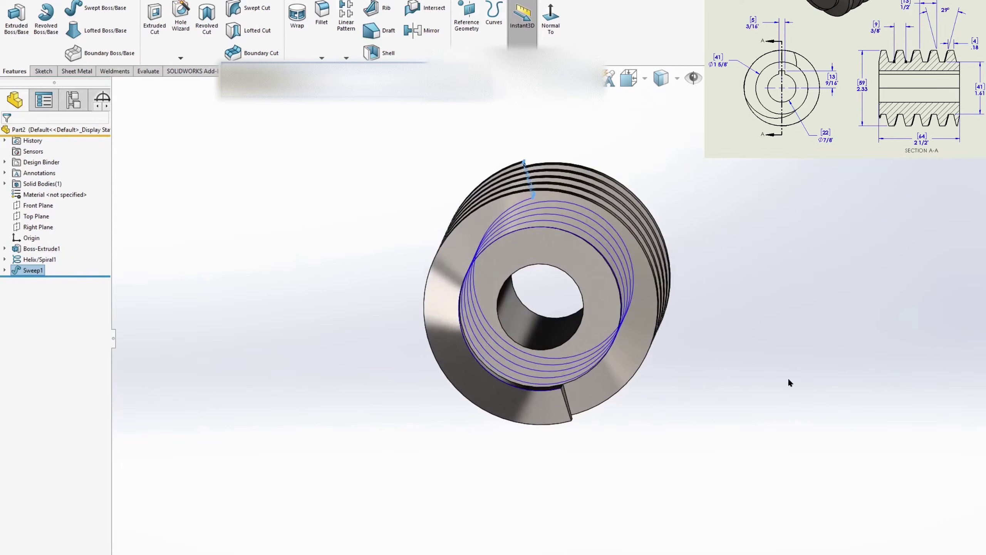
middle_drag(575, 237, 714, 377)
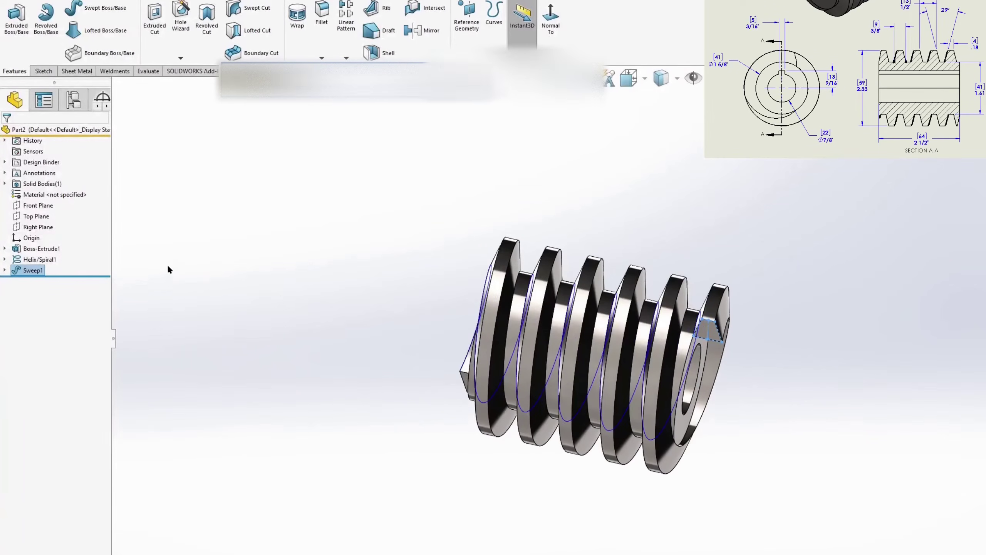
click(33, 218)
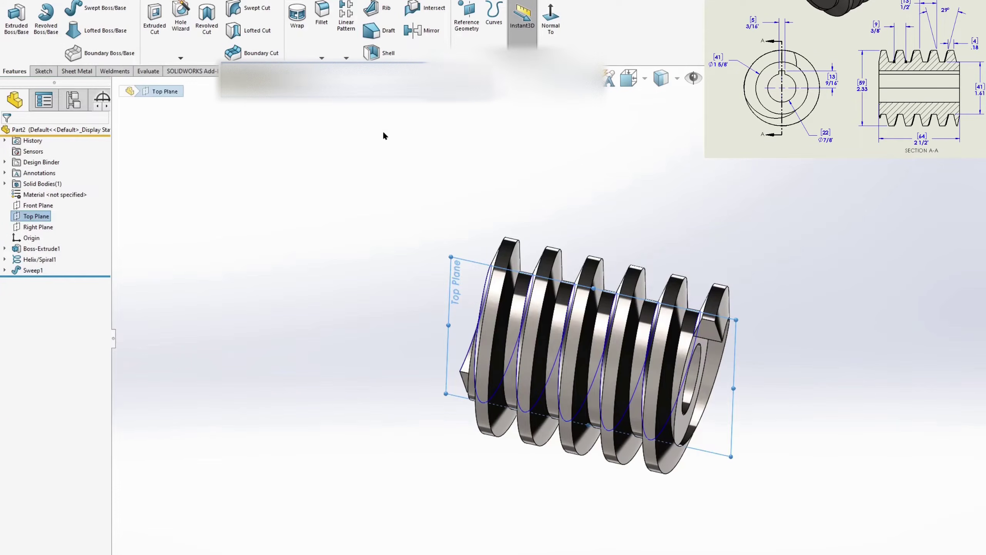
click(554, 26)
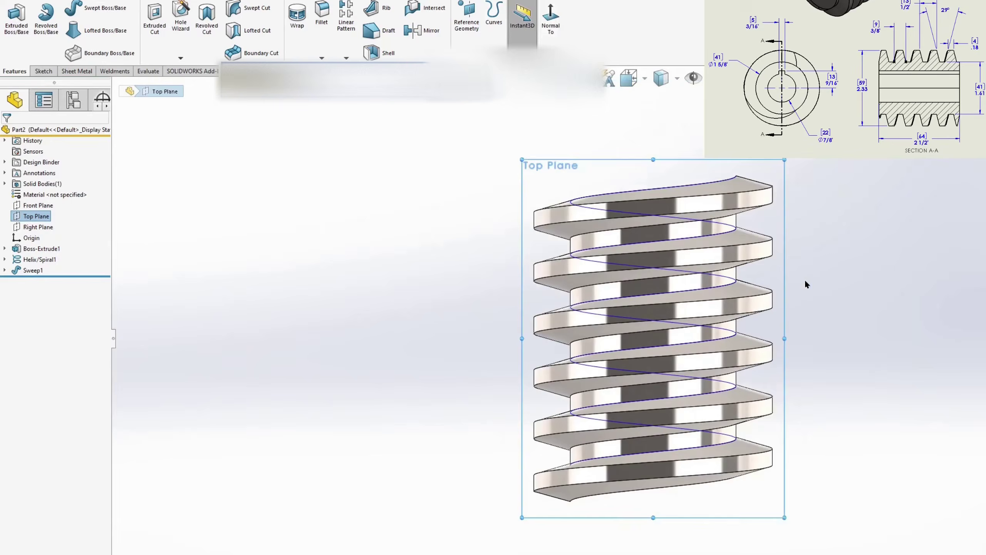
key(s)
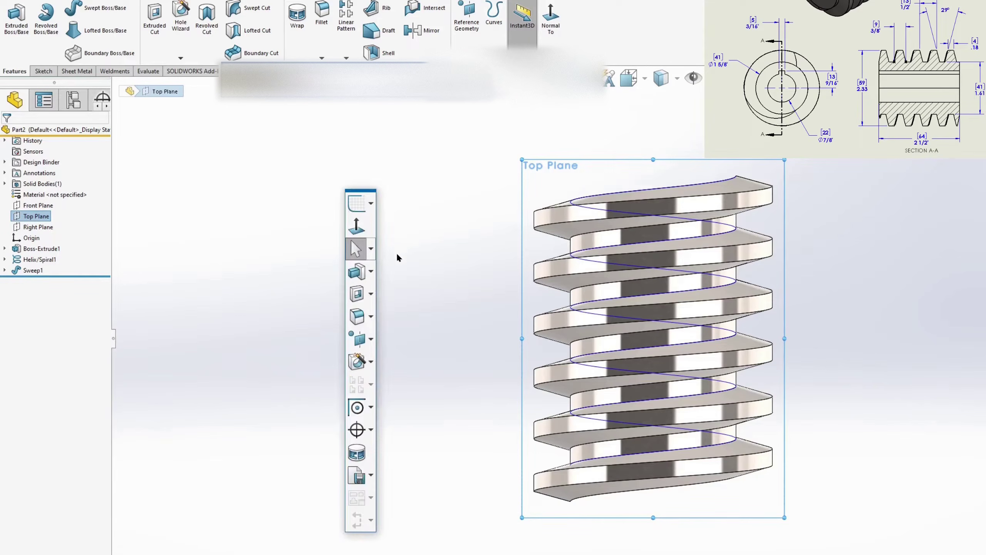
click(371, 205)
mouse_move(367, 223)
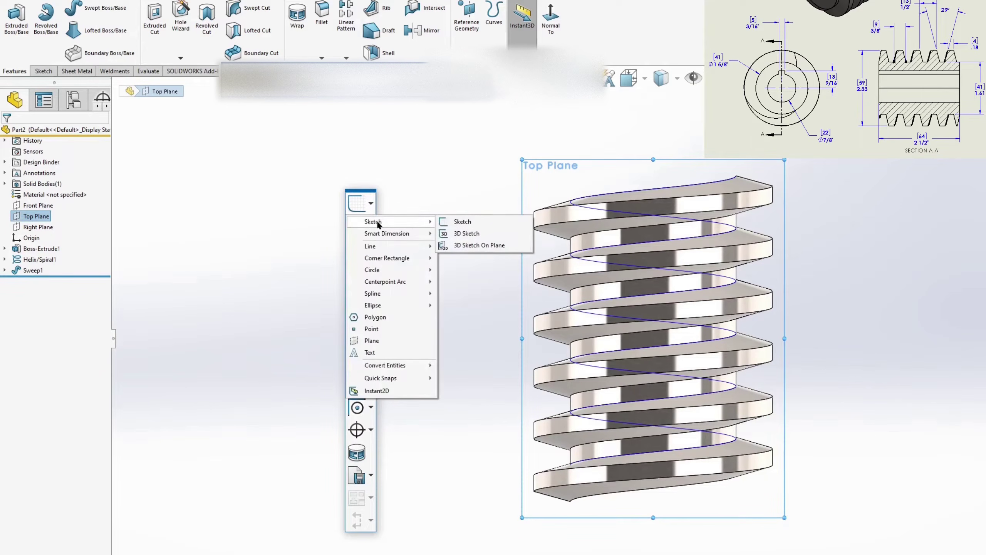
click(447, 222)
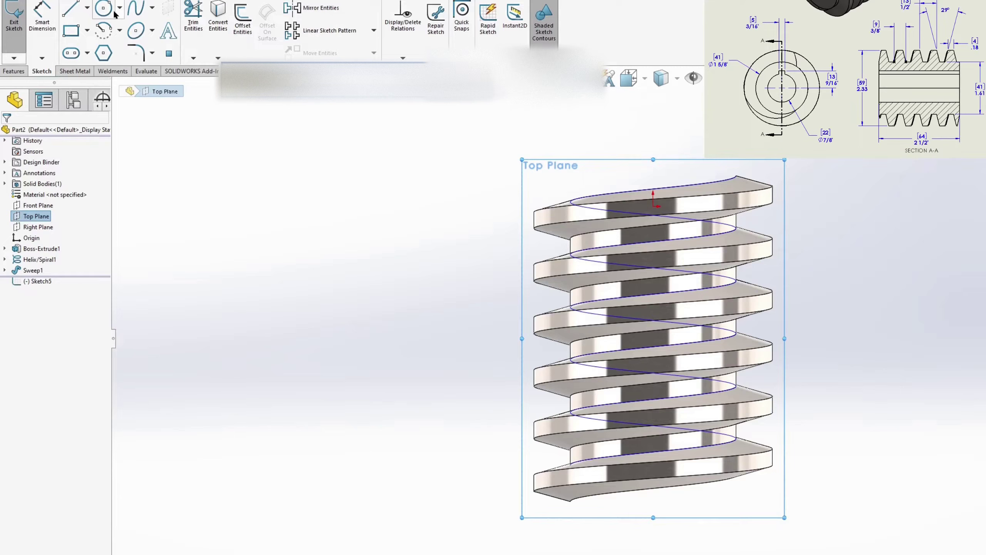
- Draw a vertical line about 66 mm long from the origin down along the worm's axis
click(86, 6)
click(84, 26)
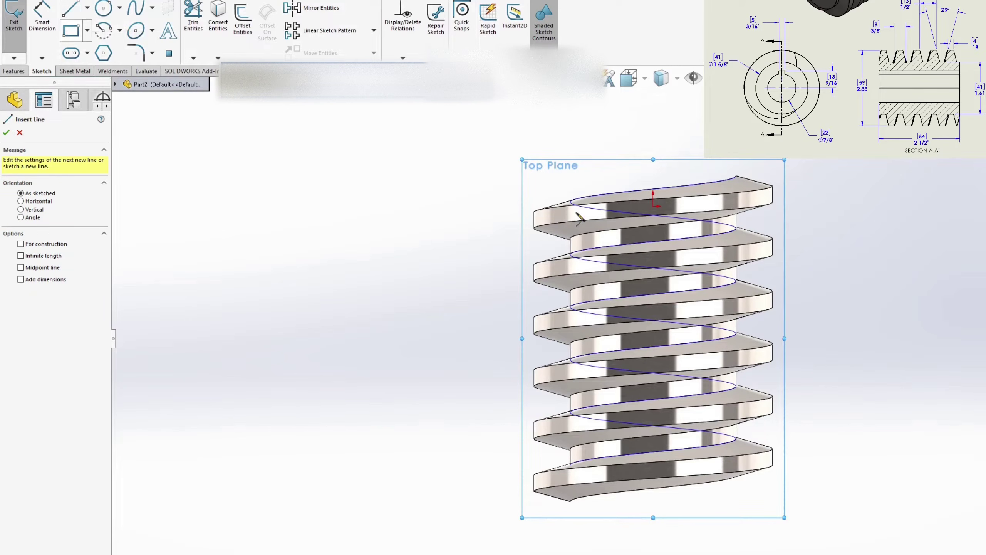
click(653, 206)
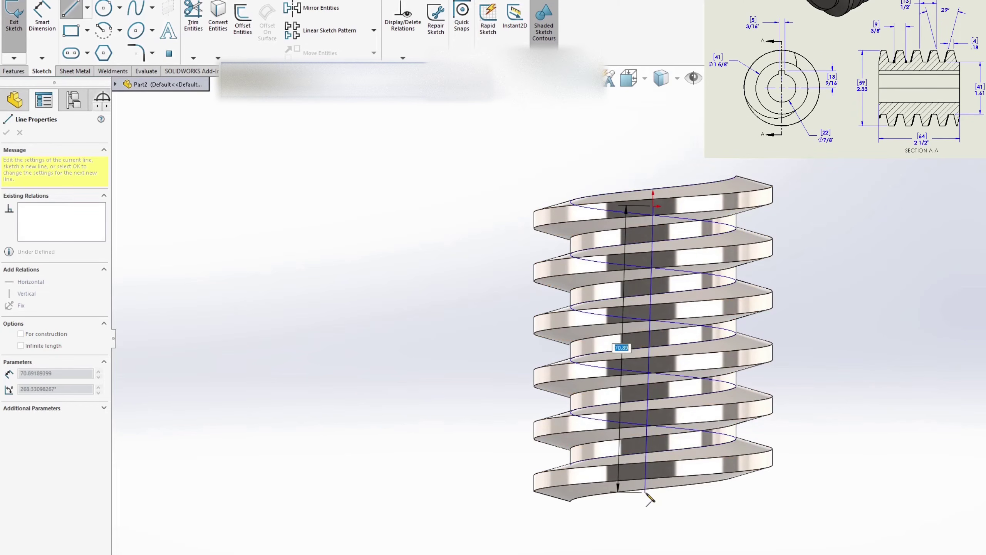
click(653, 474)
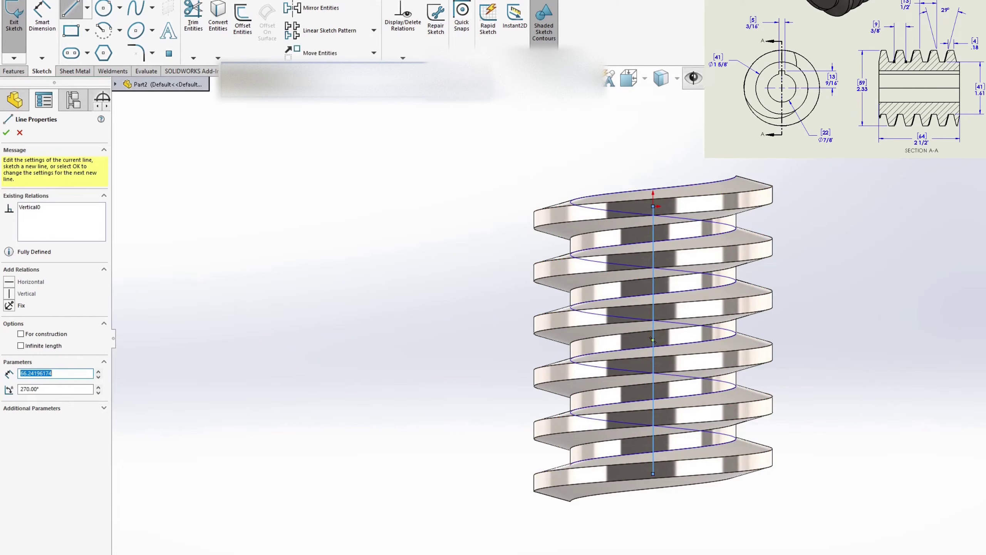
- Show the model with hidden lines visible and attach the axis line's lower end to the midpoint of the cylinder's bottom edge
click(676, 79)
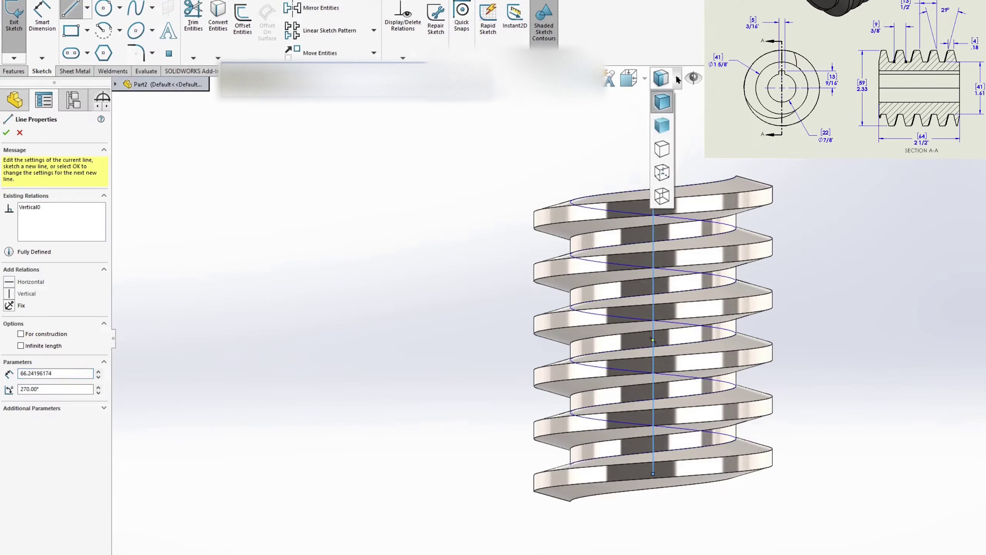
click(662, 173)
scroll(676, 512, down, 2)
scroll(675, 513, down, 2)
scroll(656, 451, down, 2)
key(Escape)
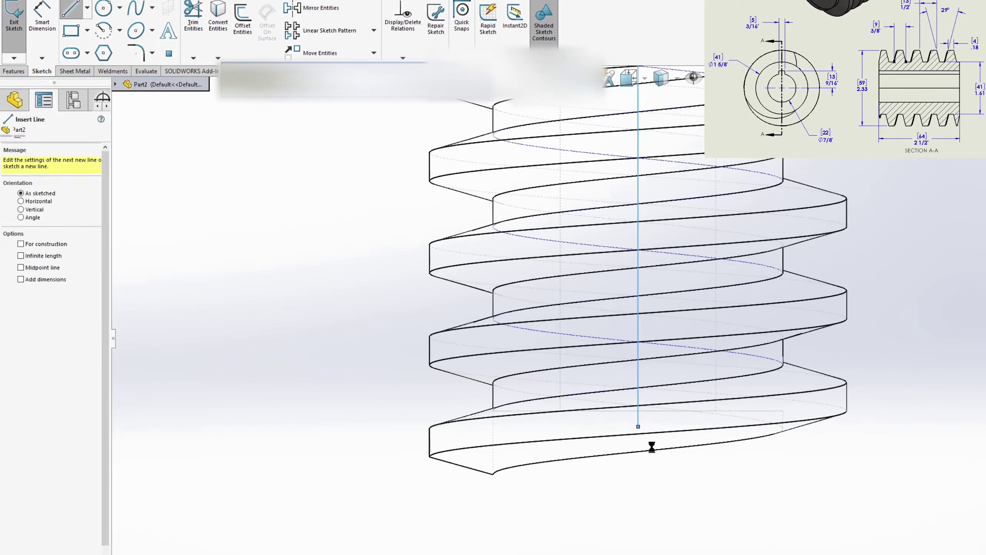
key(Escape)
drag(638, 427, 638, 410)
scroll(655, 412, up, 1)
scroll(655, 414, up, 3)
scroll(672, 174, down, 2)
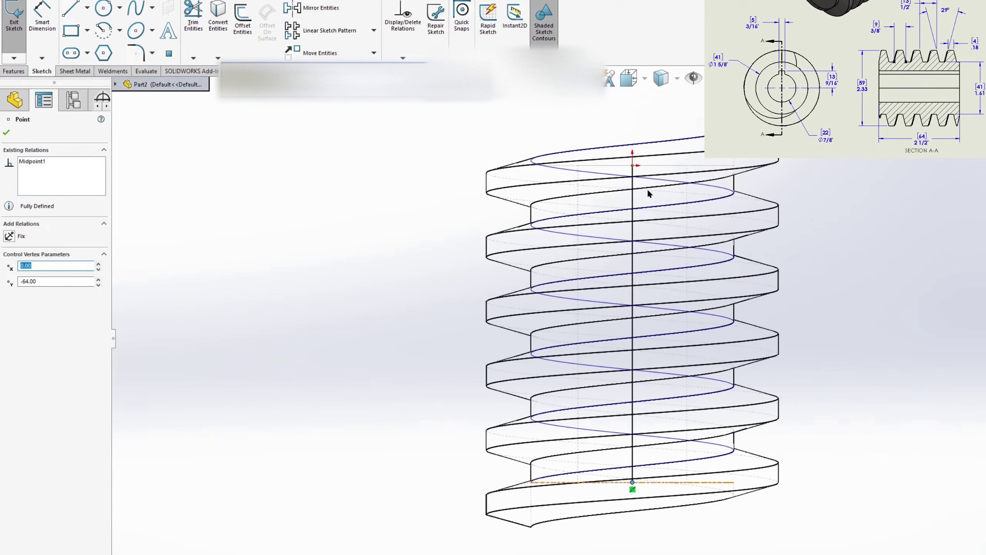
- Convert the vertical axis line to construction geometry
click(629, 203)
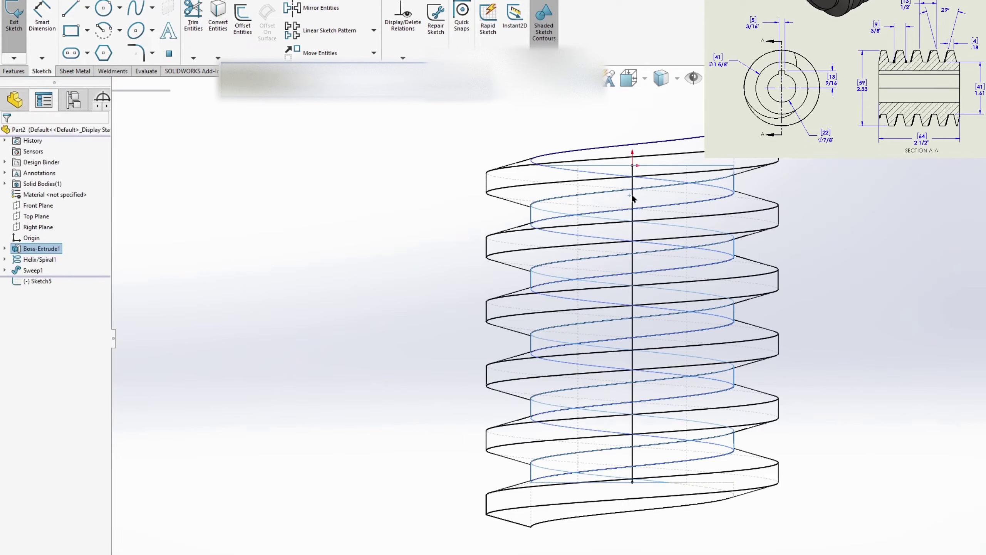
click(632, 200)
click(20, 289)
click(351, 168)
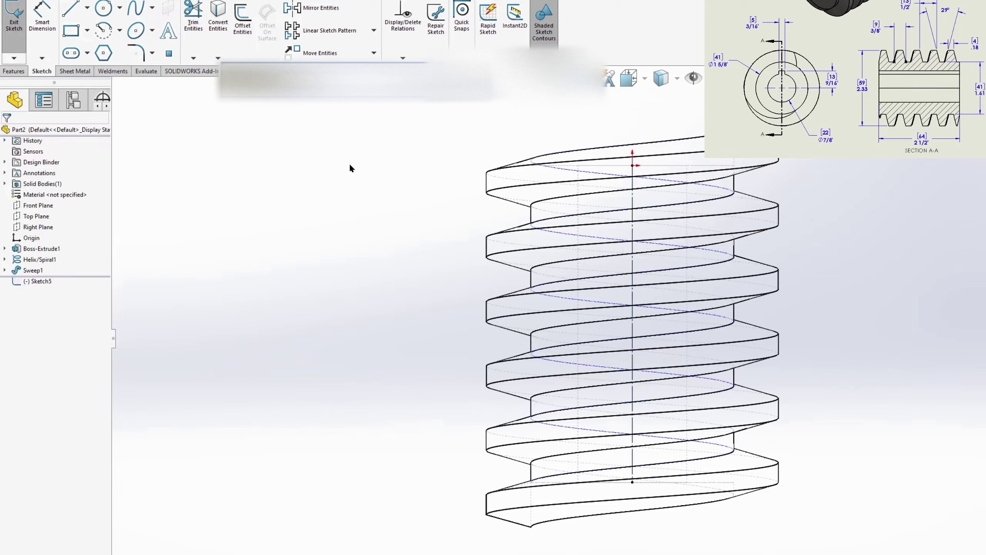
- Draw connected lines from the origin: about 16 mm up, about 36 mm horizontally beyond the thread, and about 20 mm down
click(75, 9)
scroll(670, 140, up, 2)
scroll(670, 187, down, 3)
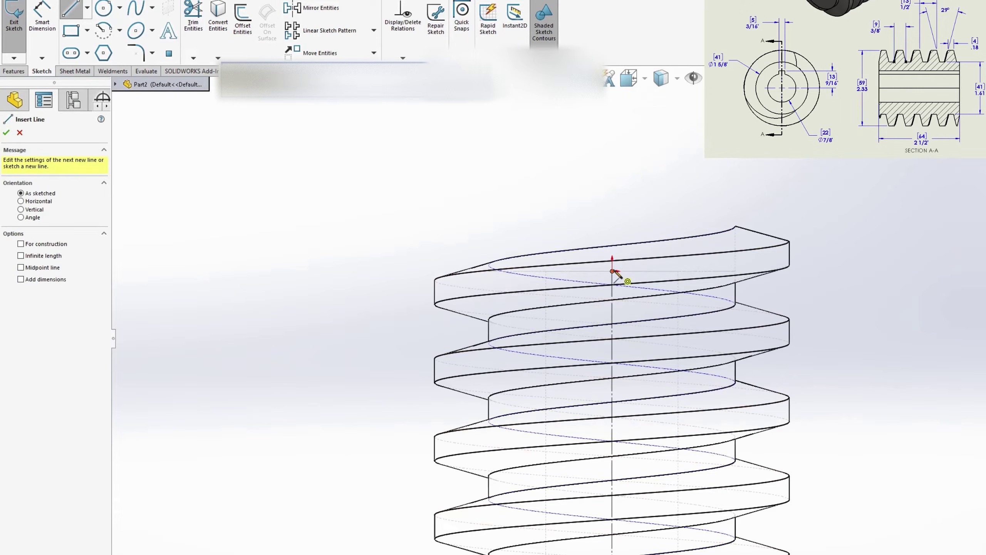
click(613, 270)
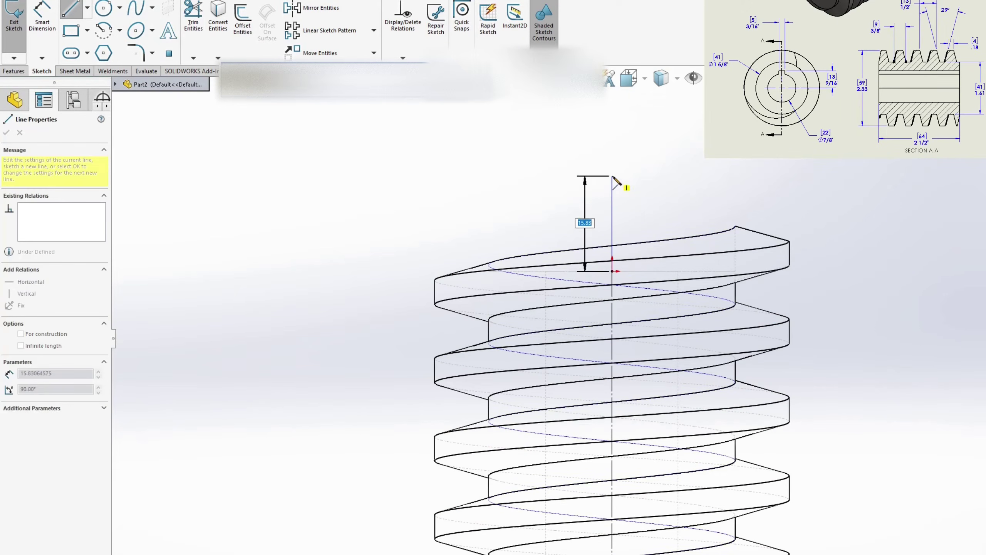
click(612, 175)
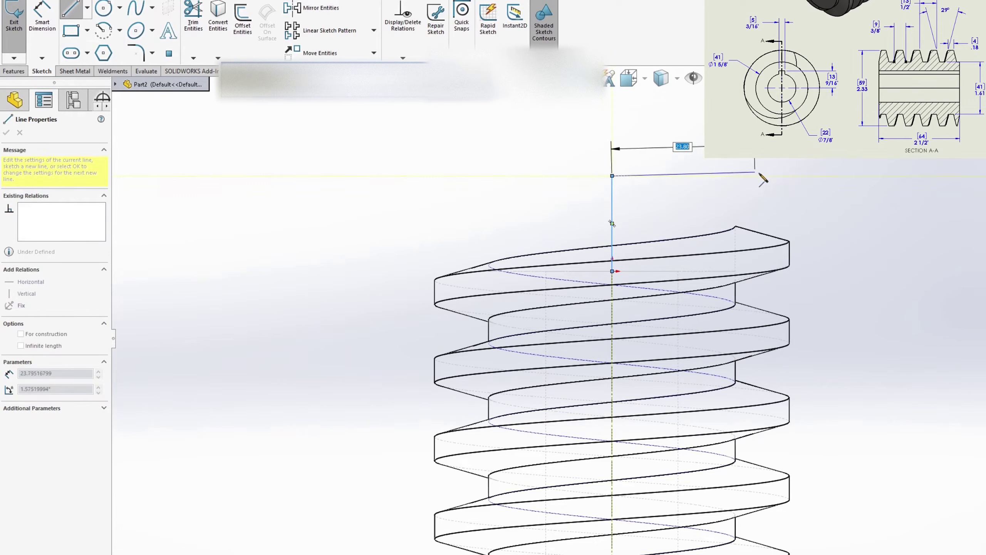
click(827, 176)
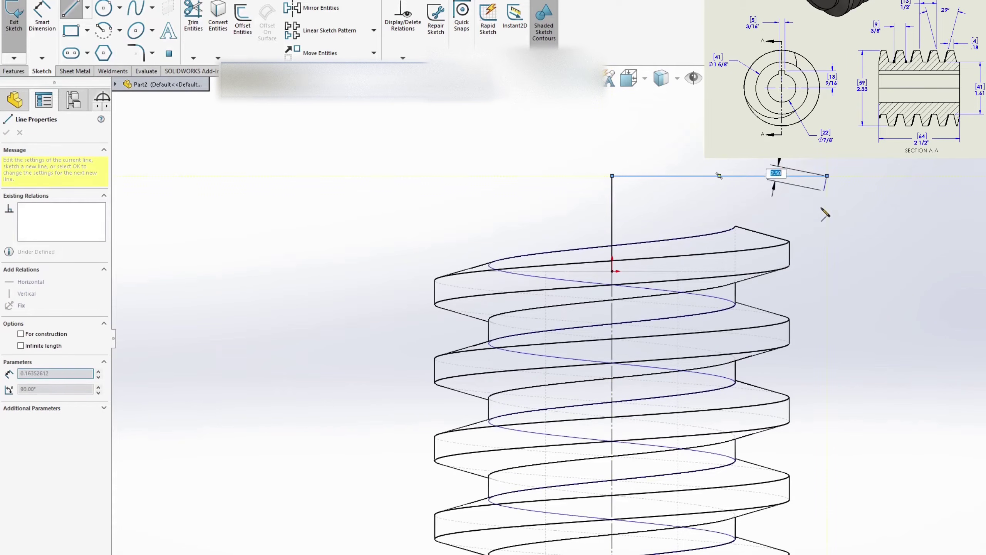
click(827, 294)
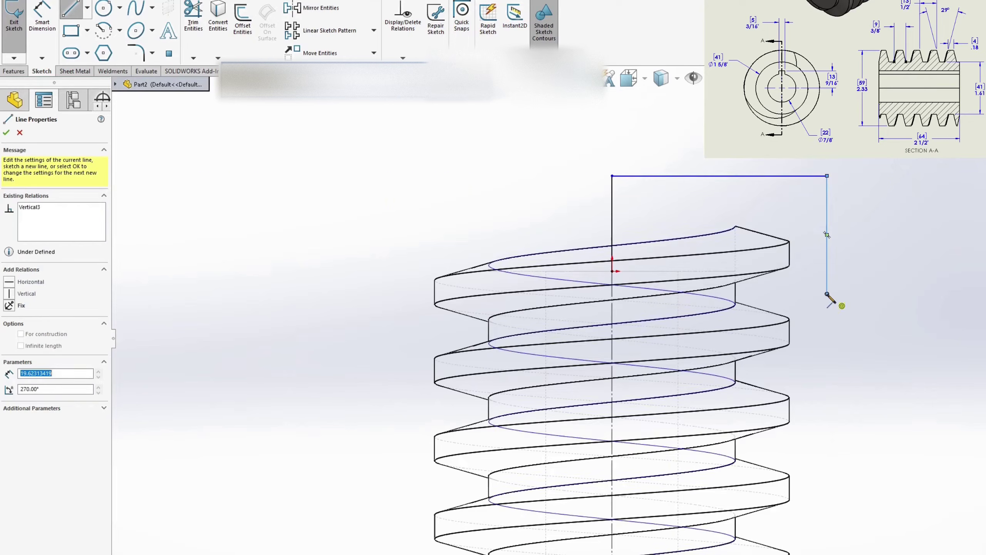
- Close the profile with a 20.5 mm horizontal line from the origin to the cylinder edge and an angled line to the outer vertical line's end
click(612, 270)
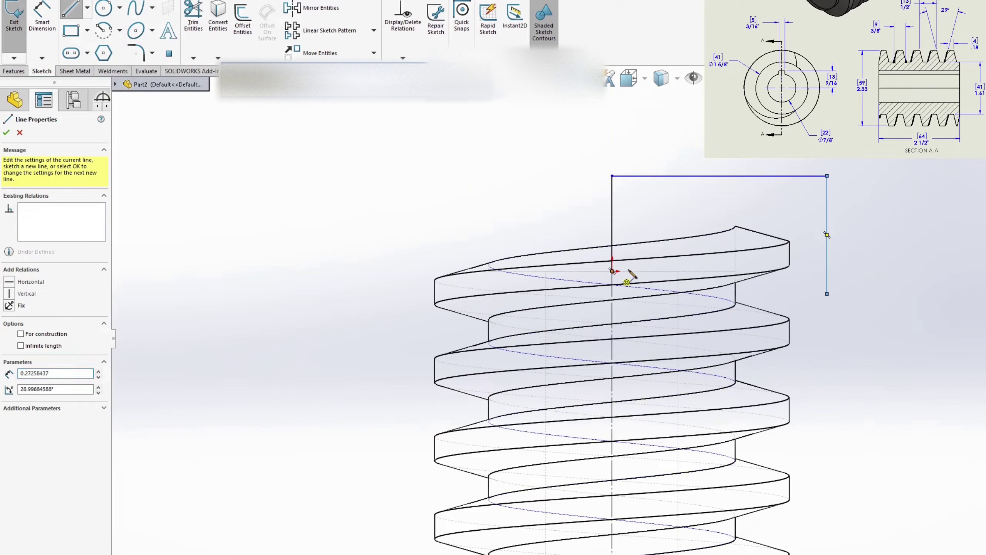
click(735, 271)
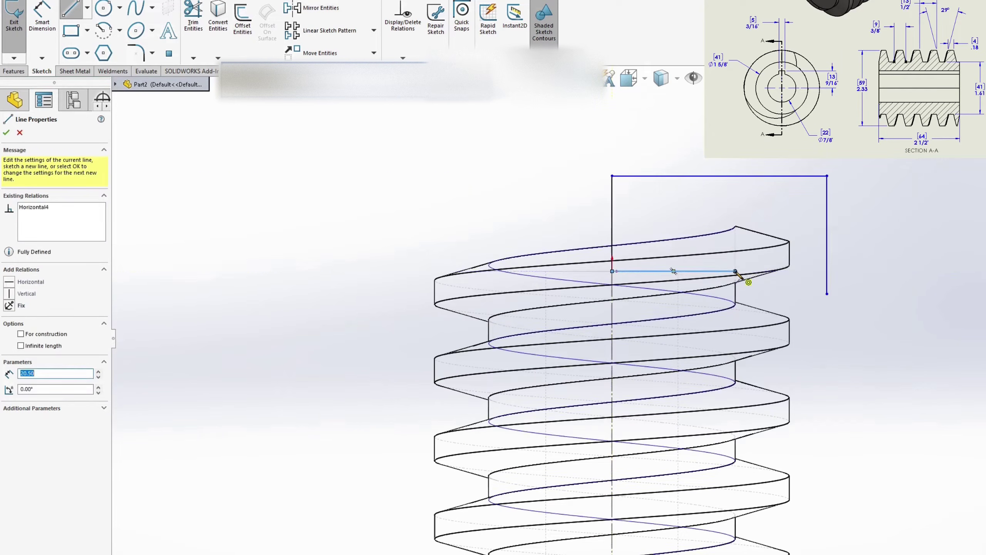
click(827, 294)
scroll(825, 304, up, 2)
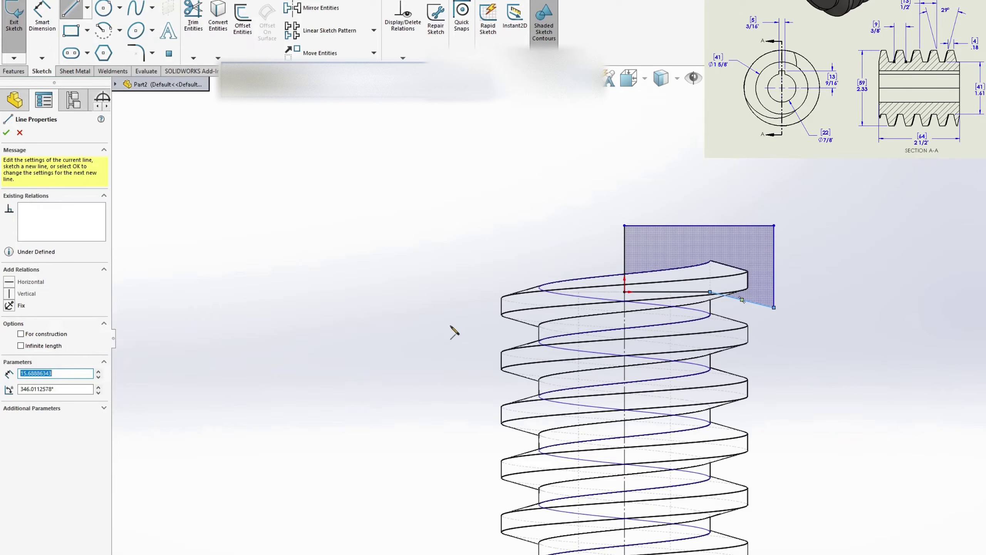
- Dimension the angle between the sloped line and the horizontal line from the origin as 29/2 degrees
key(s)
click(523, 345)
scroll(741, 305, down, 4)
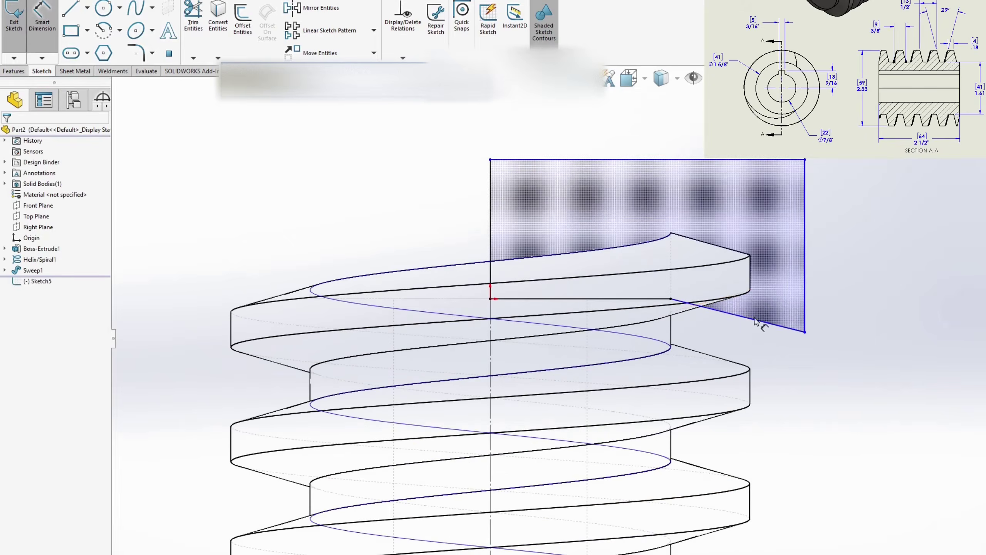
click(753, 320)
click(656, 299)
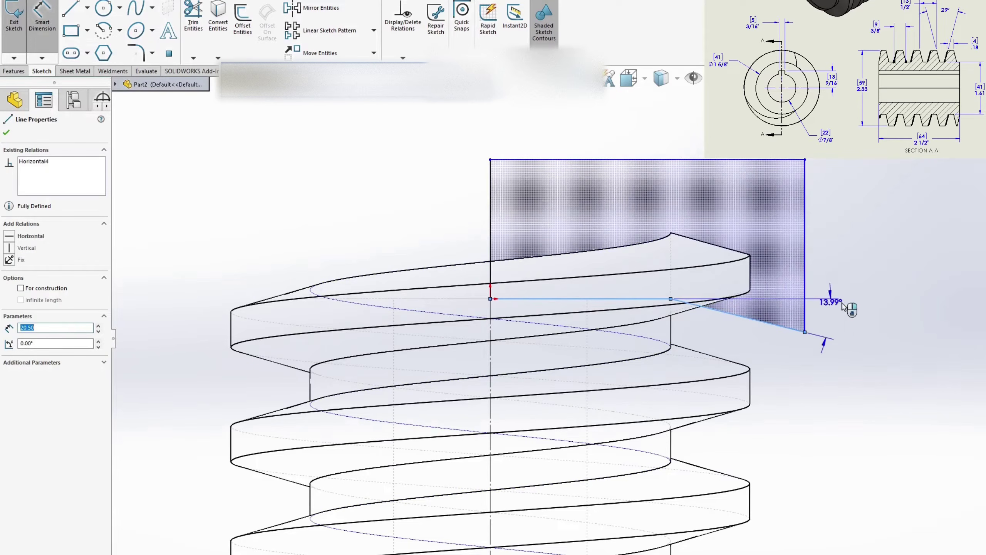
click(909, 381)
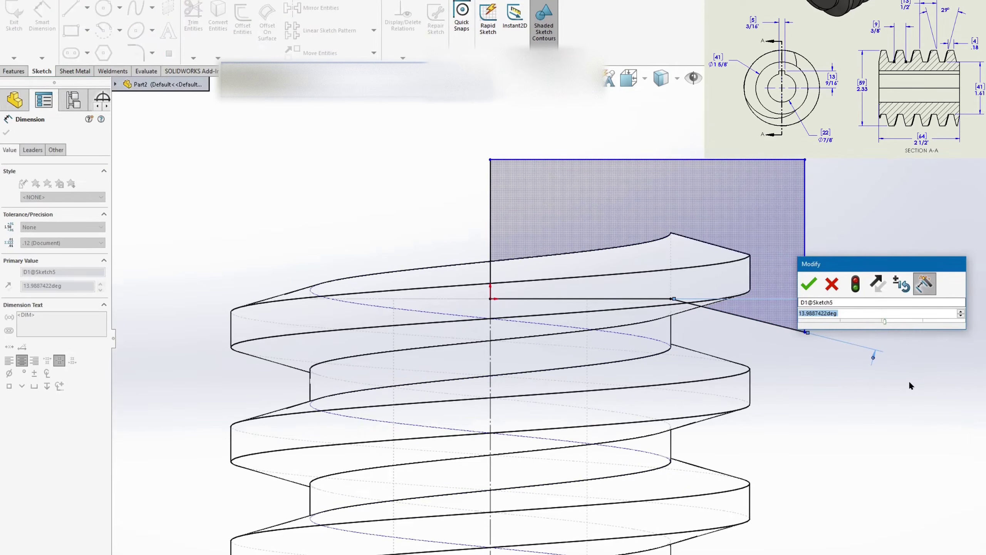
text(29/2)
key(Return)
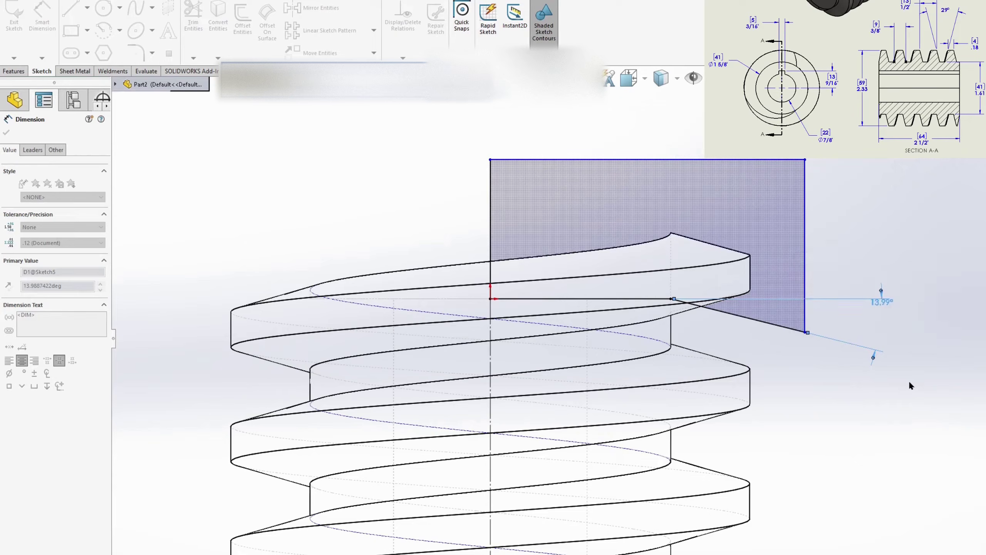
- Dimension the profile's outer vertical line and its upper horizontal line, keeping both lengths as drawn
scroll(773, 289, up, 3)
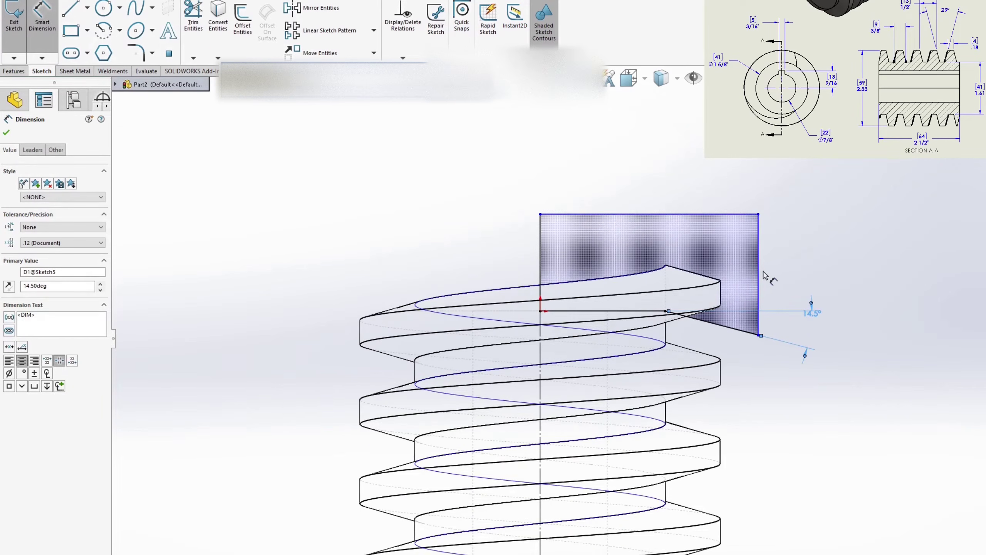
click(759, 275)
click(797, 266)
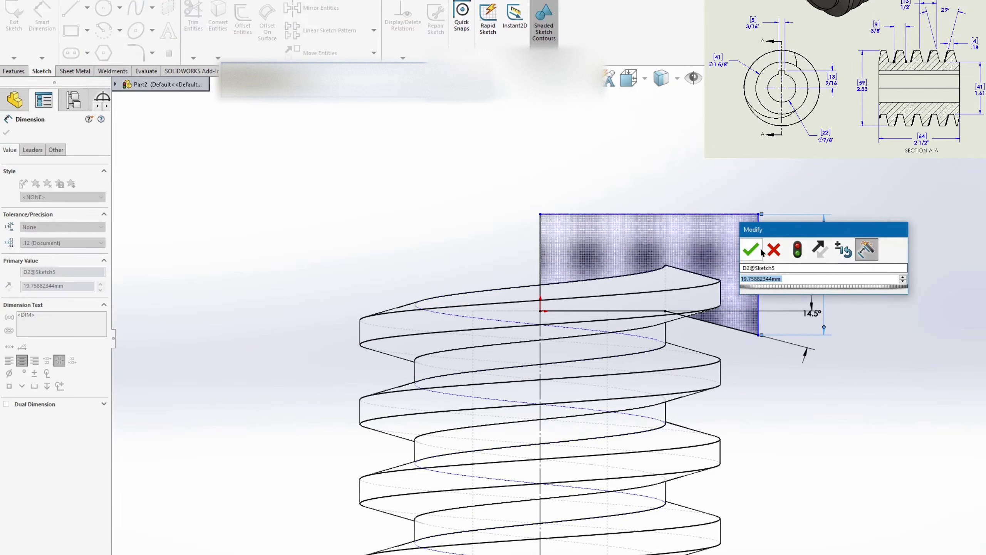
click(751, 249)
click(720, 214)
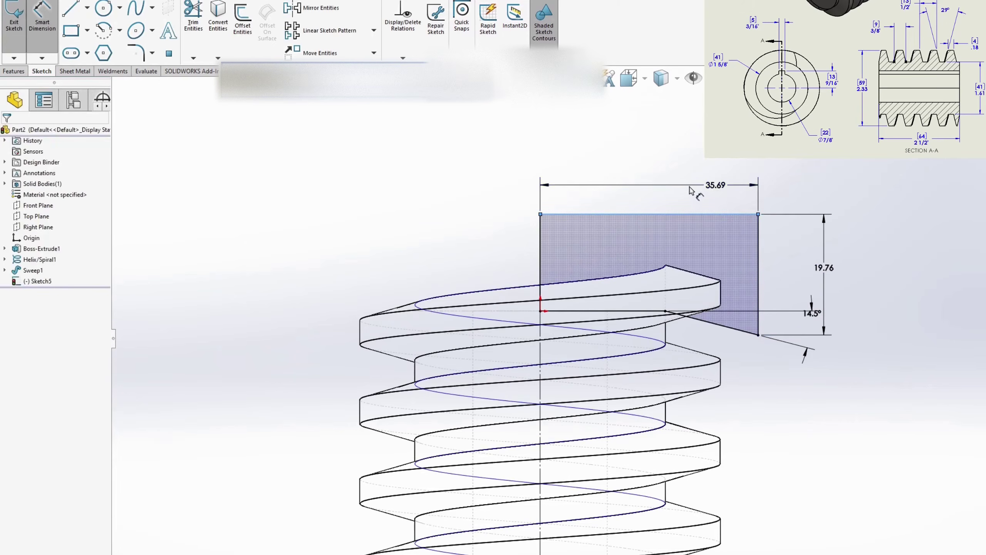
click(691, 190)
click(647, 171)
scroll(651, 336, up, 1)
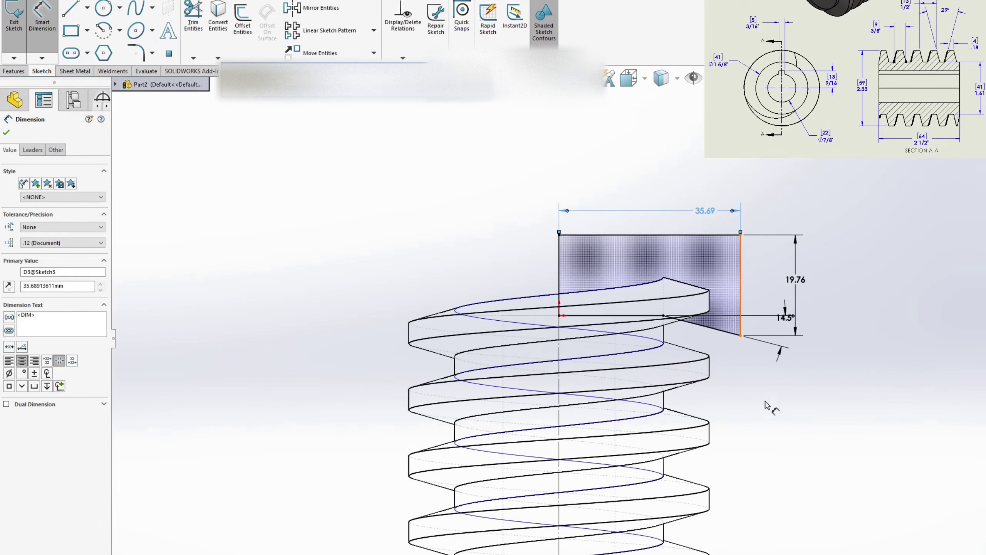
scroll(765, 401, up, 3)
- Draw a horizontal centerline about 37 mm long from the midpoint of the vertical construction line outward past the thread
key(s)
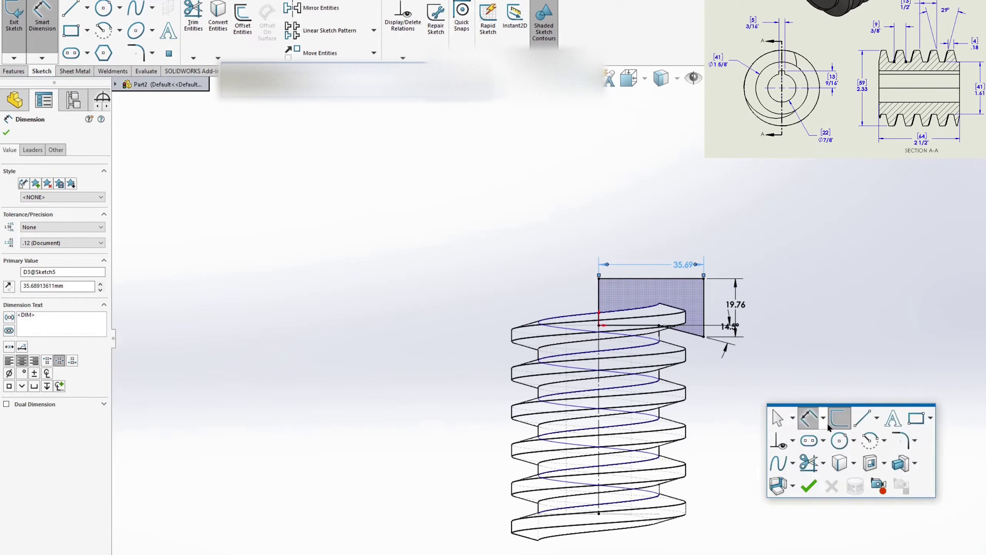
click(877, 418)
click(864, 449)
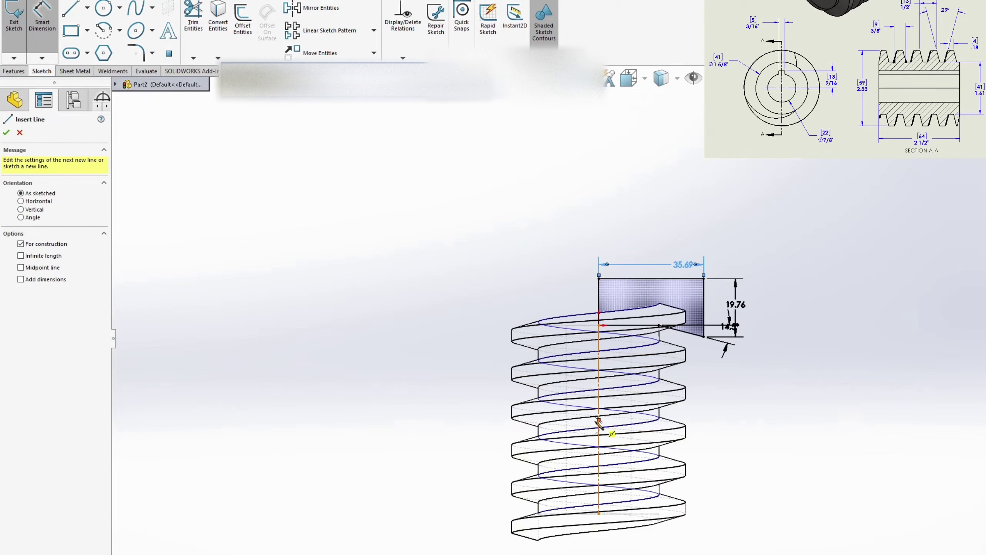
click(598, 419)
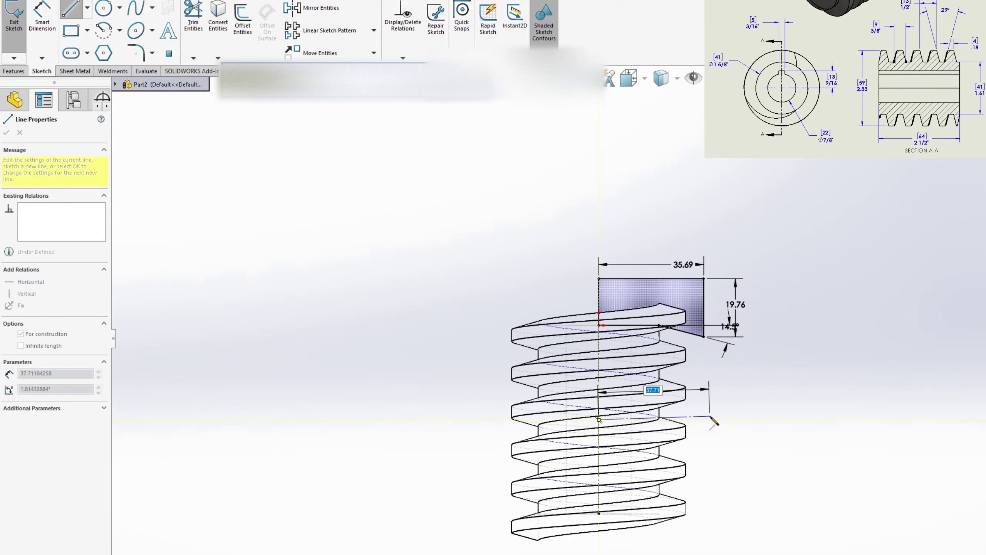
click(708, 420)
key(Escape)
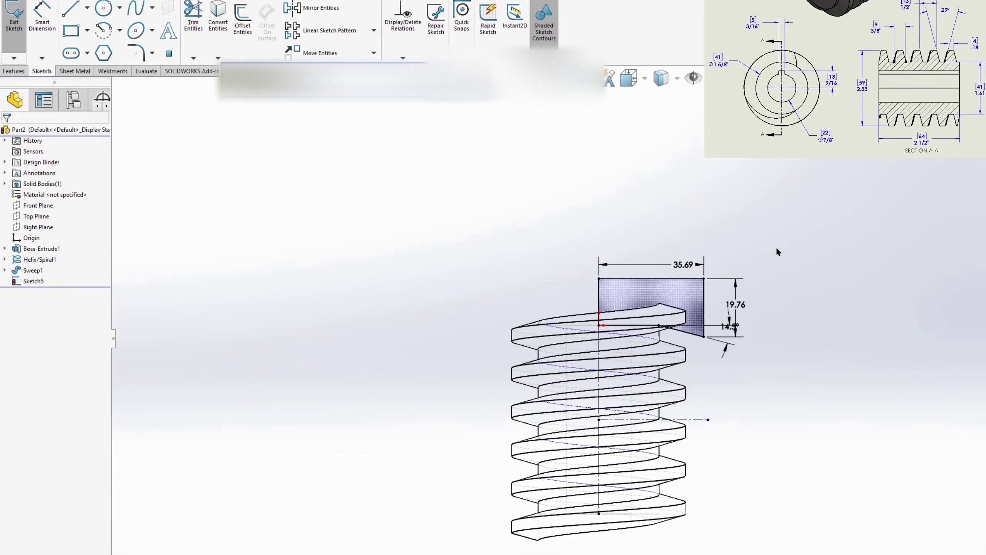
- Mirror the five lines of the closed trimming profile about the horizontal centerline to copy it to the thread's other end
key(s)
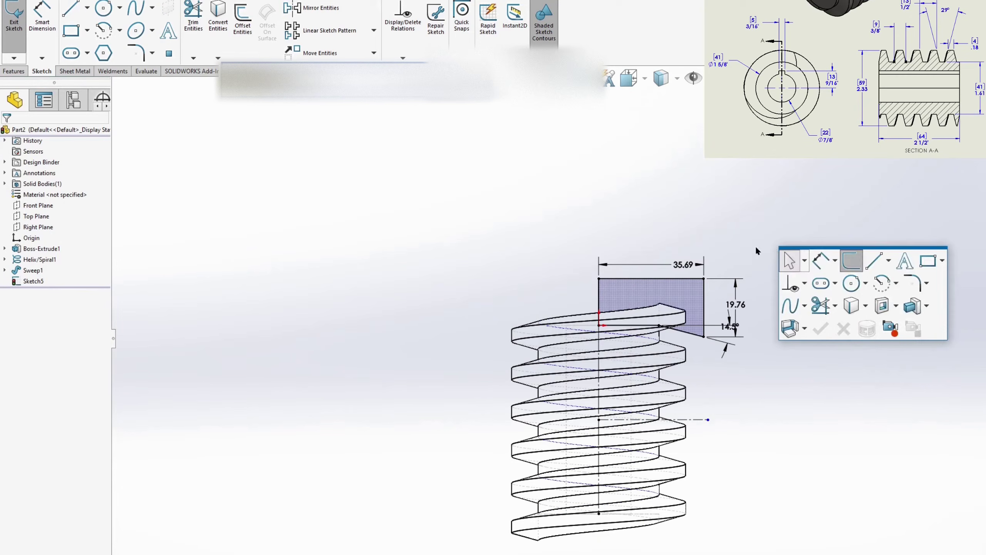
click(14, 71)
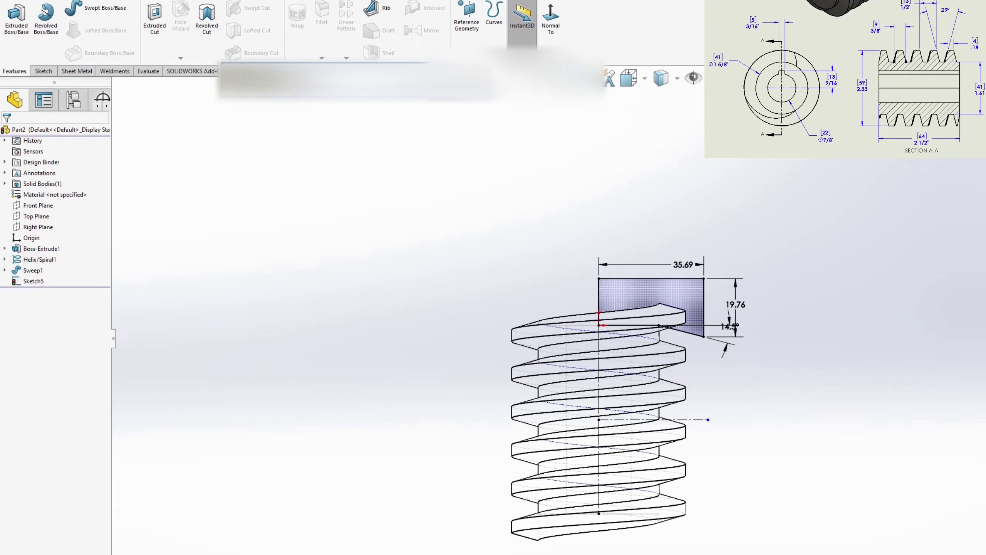
click(50, 72)
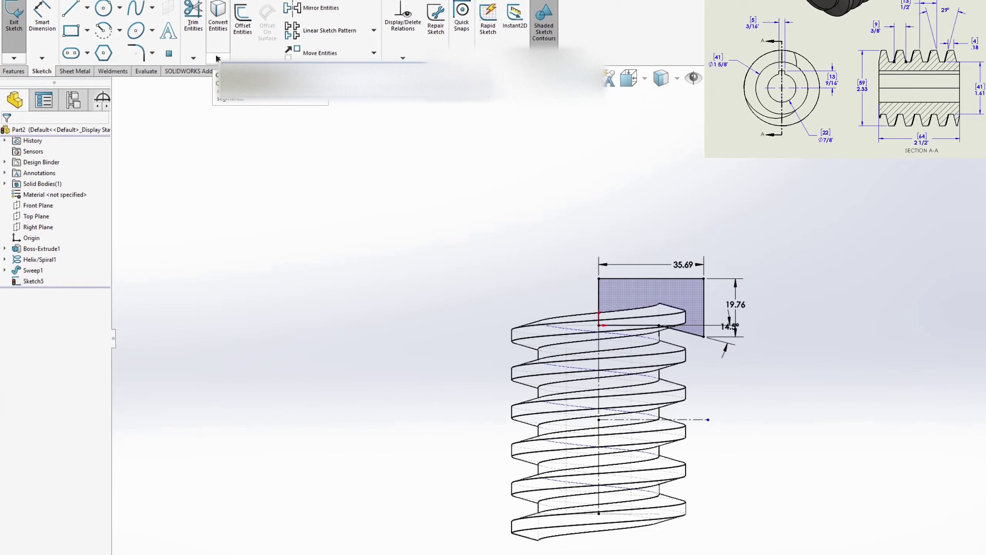
click(310, 8)
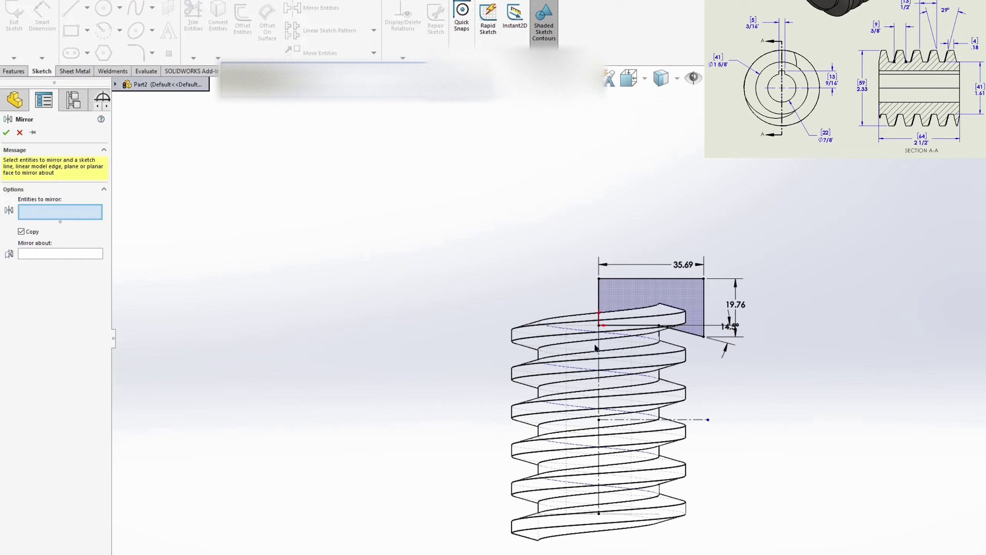
mouse_move(576, 256)
mouse_down()
mouse_move(712, 330)
mouse_move(718, 344)
mouse_up()
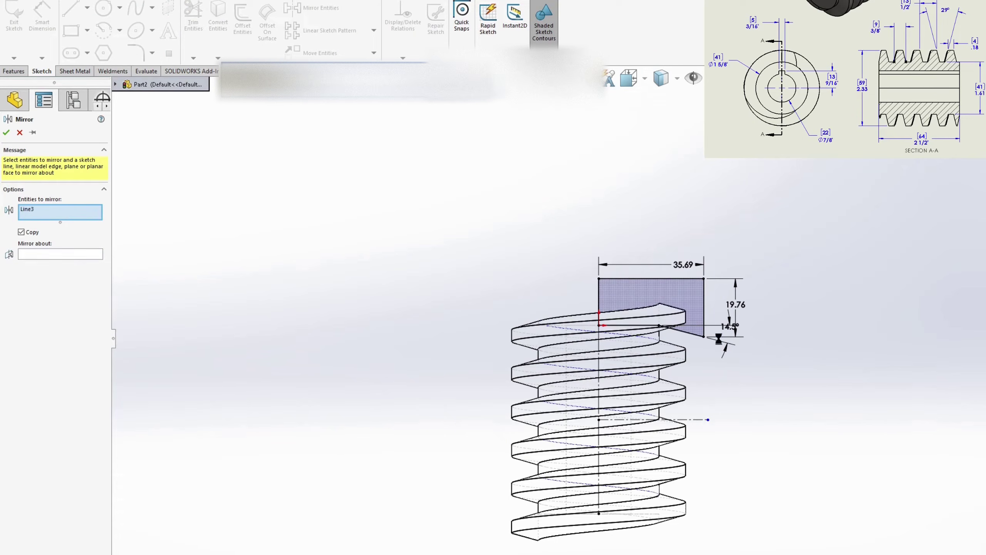
click(90, 288)
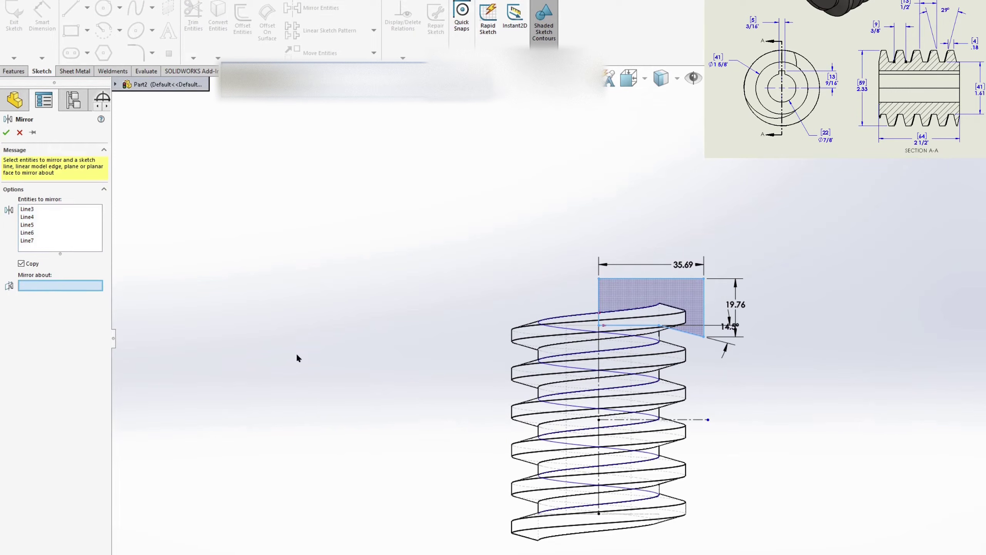
click(630, 420)
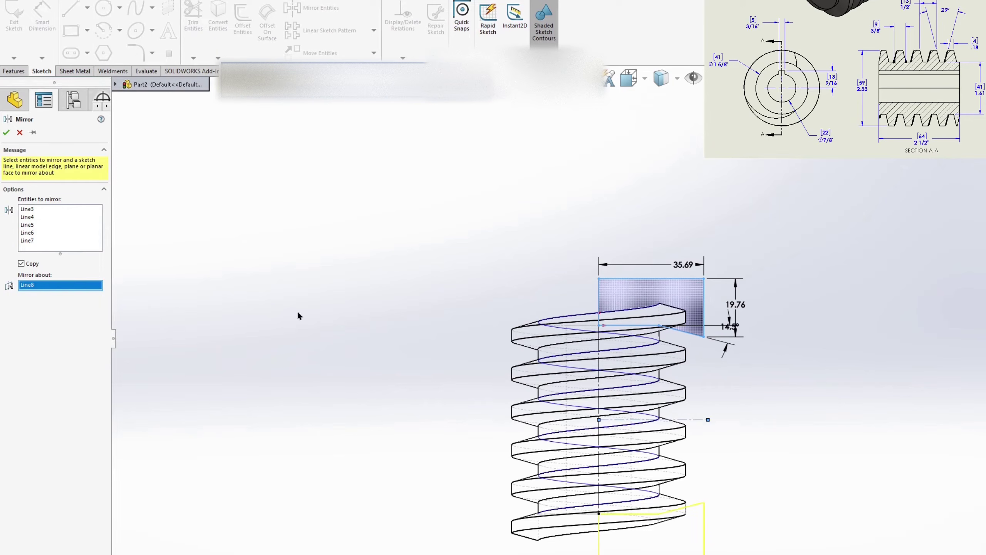
click(6, 133)
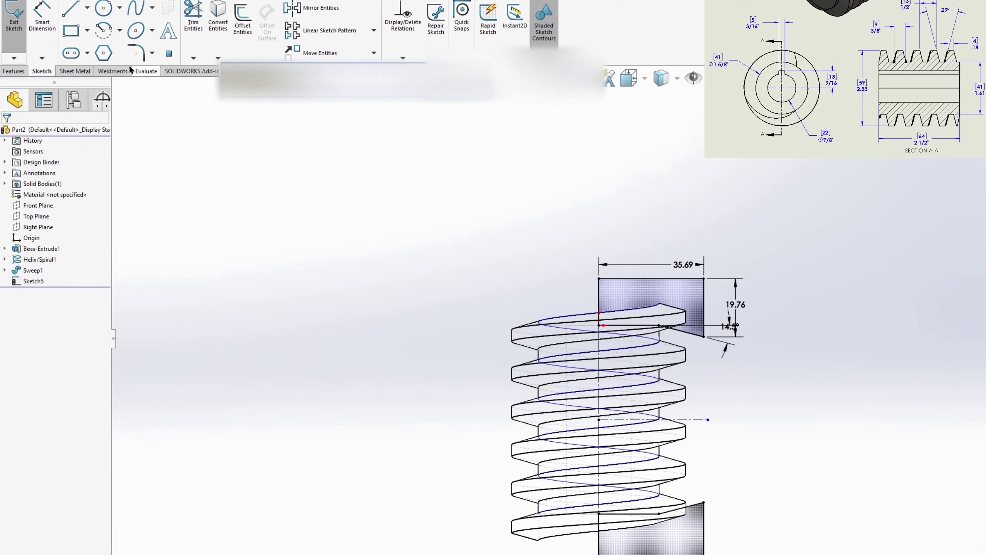
- Revolve-cut both trimming profiles 360 degrees about the vertical construction line to trim the overhanging thread ends
click(16, 72)
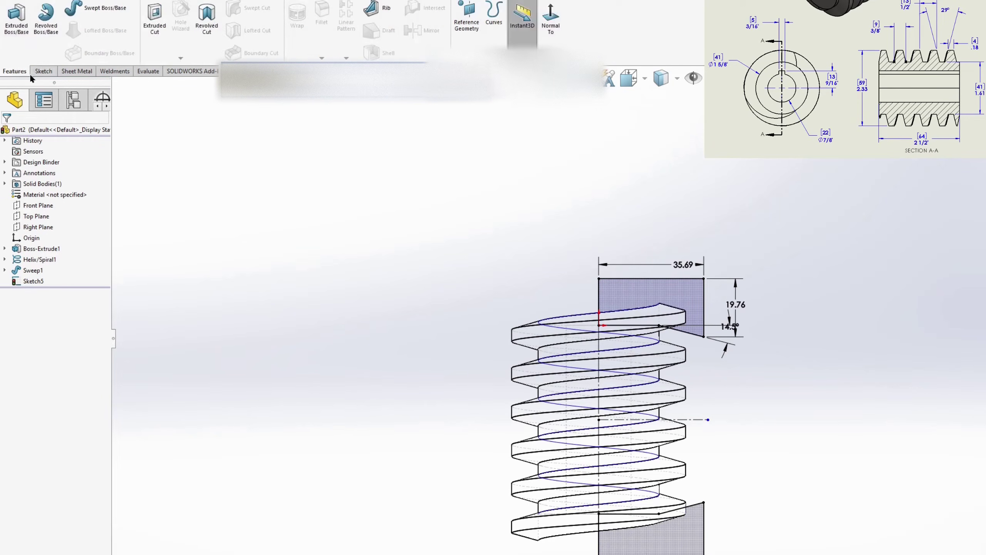
click(210, 23)
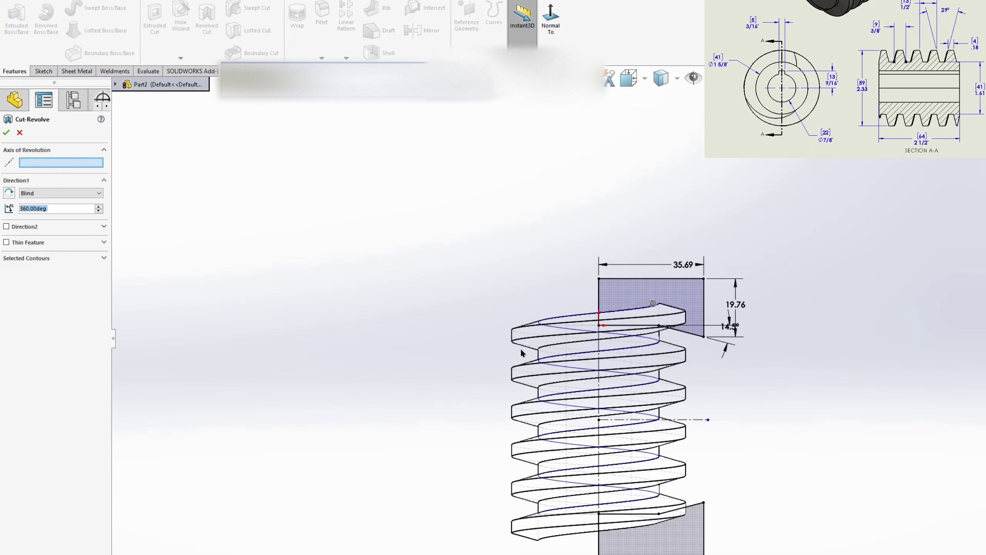
click(600, 351)
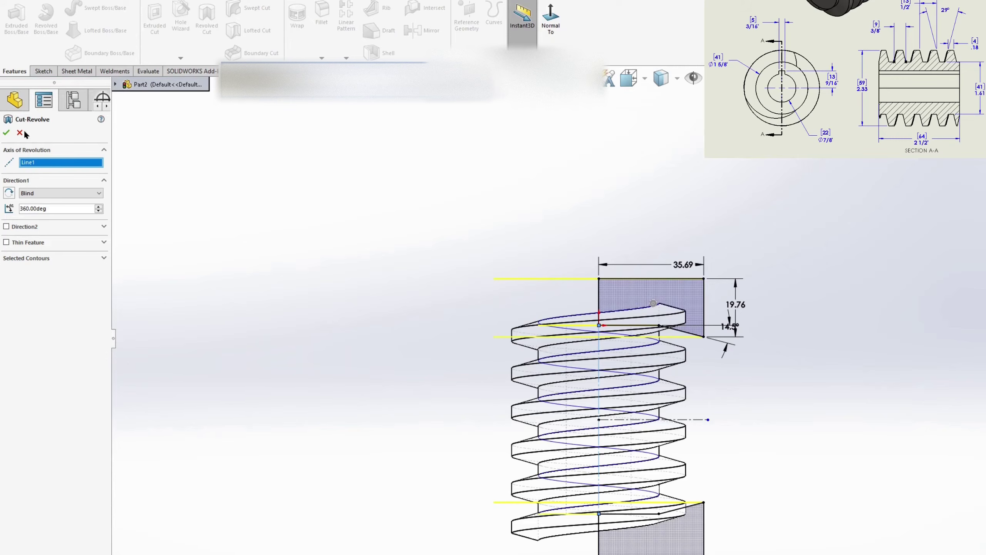
click(7, 133)
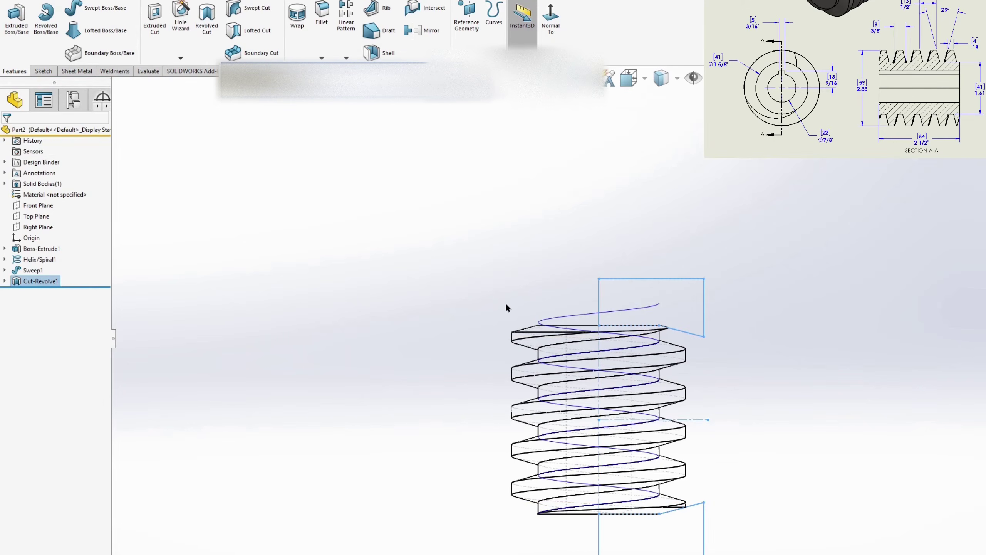
- Show the trimmed worm gear in the shaded-with-edges display style
middle_drag(506, 308, 691, 133)
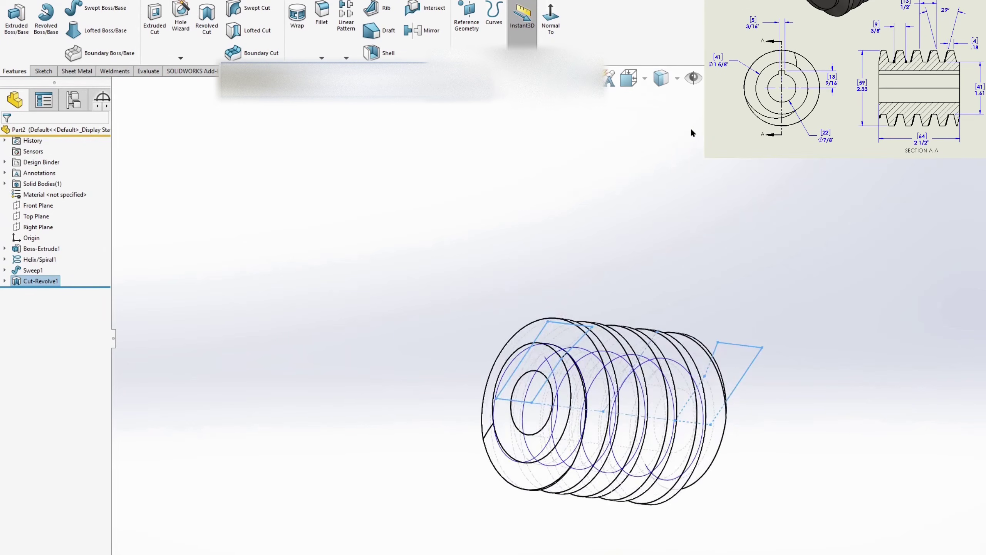
click(677, 78)
click(662, 102)
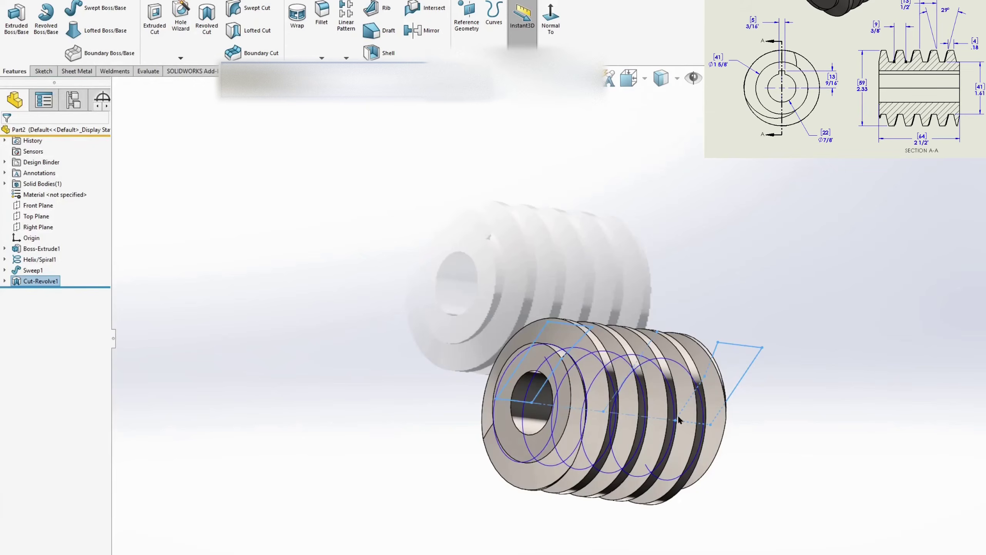
- Start a new sketch on the cylinder's ring-shaped end face, viewed normal to that face
mouse_move(677, 419)
middle_down()
mouse_move(586, 236)
mouse_move(600, 172)
mouse_move(537, 290)
mouse_move(487, 293)
mouse_move(616, 384)
middle_up()
click(622, 379)
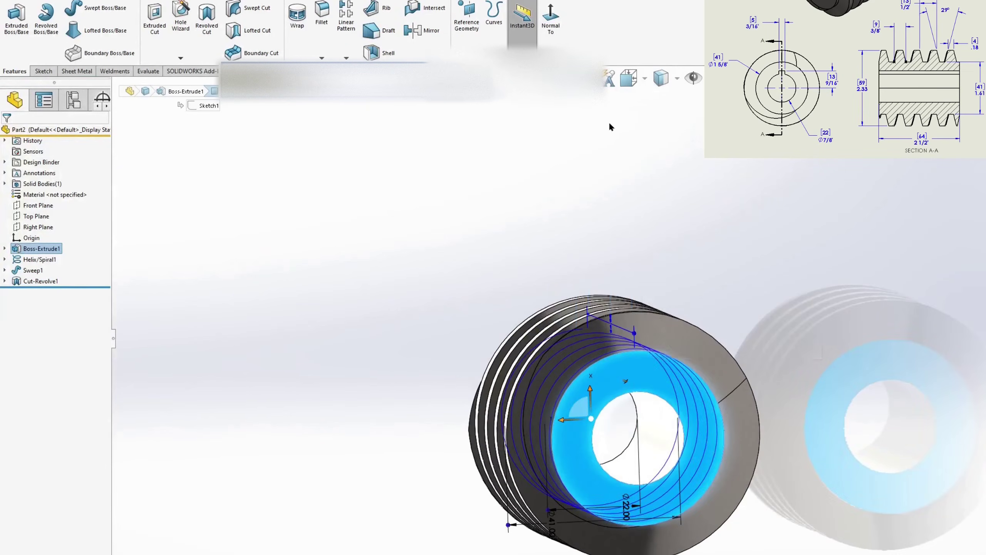
click(551, 17)
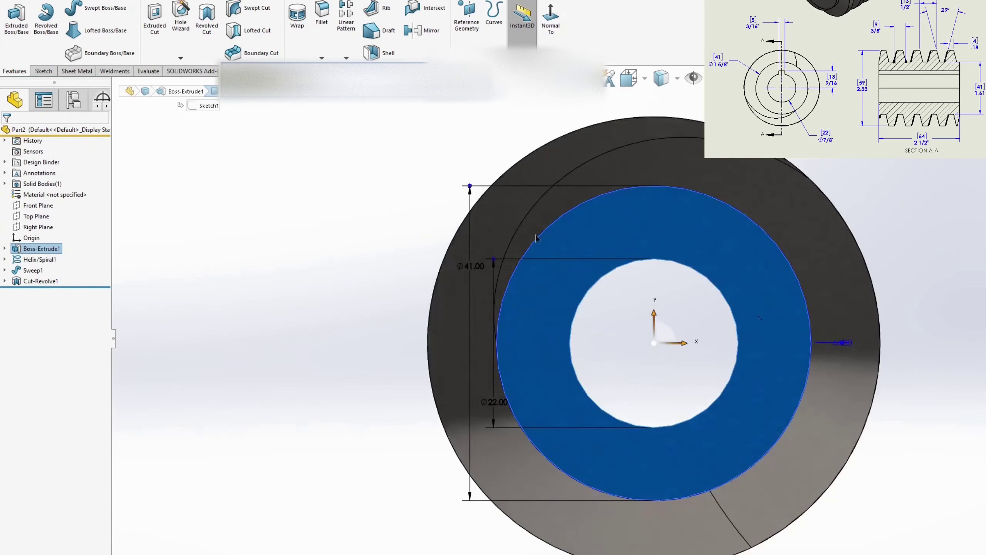
click(43, 70)
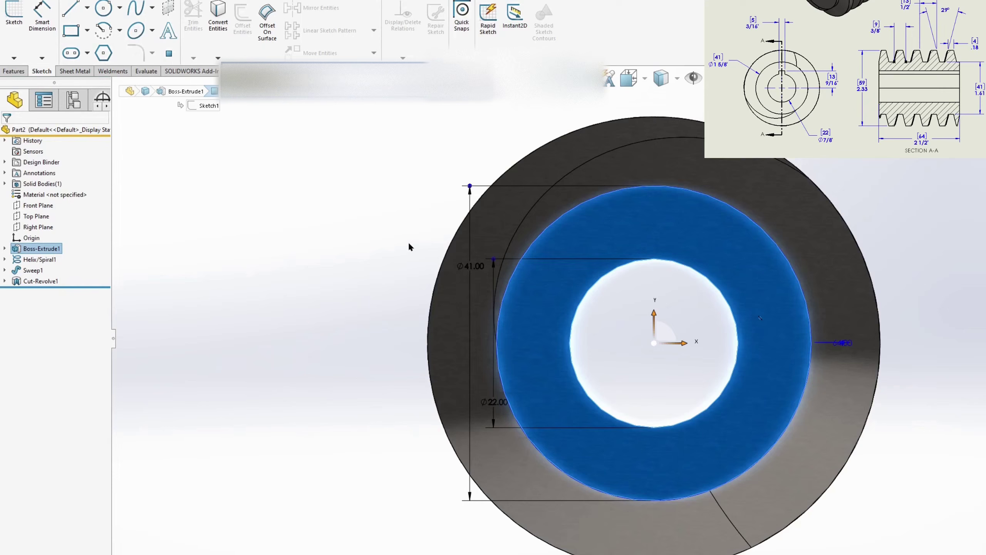
key(s)
click(436, 256)
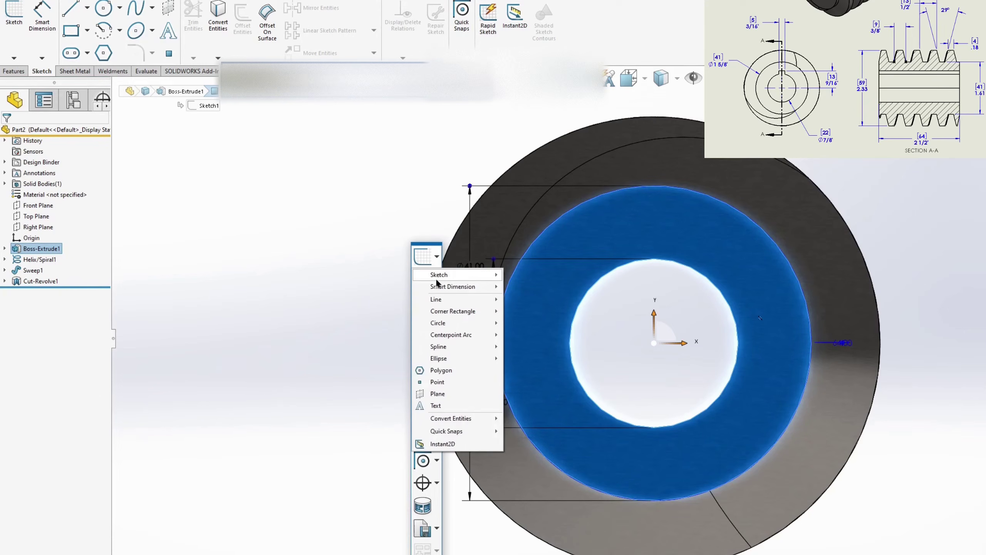
mouse_move(438, 281)
click(513, 275)
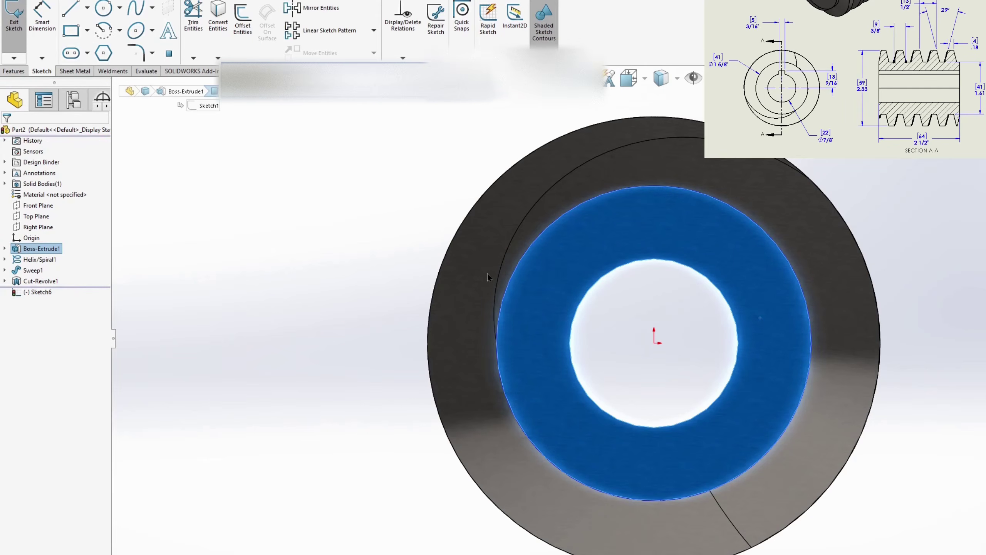
- Draw an 11 mm vertical line from the origin up to the edge of the bore
key(s)
click(579, 291)
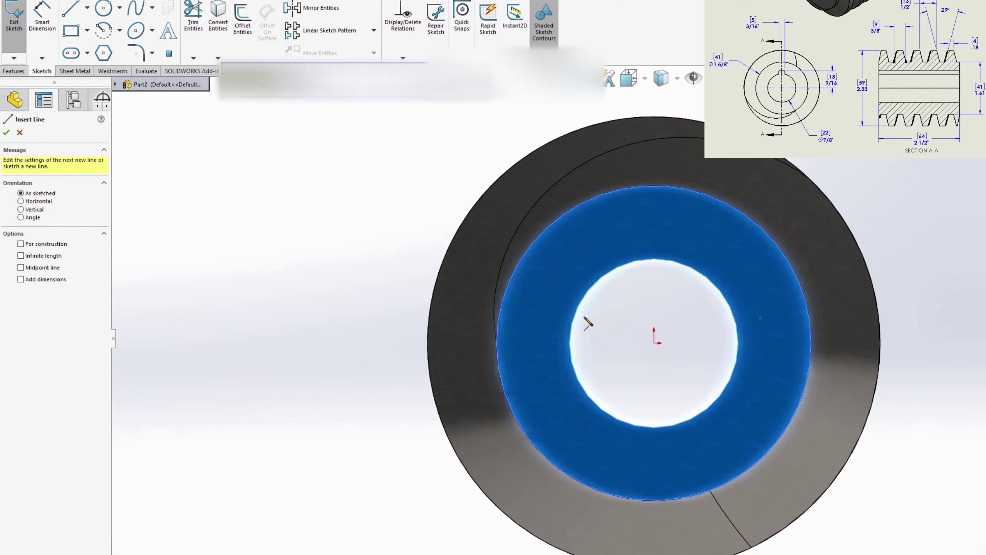
click(655, 343)
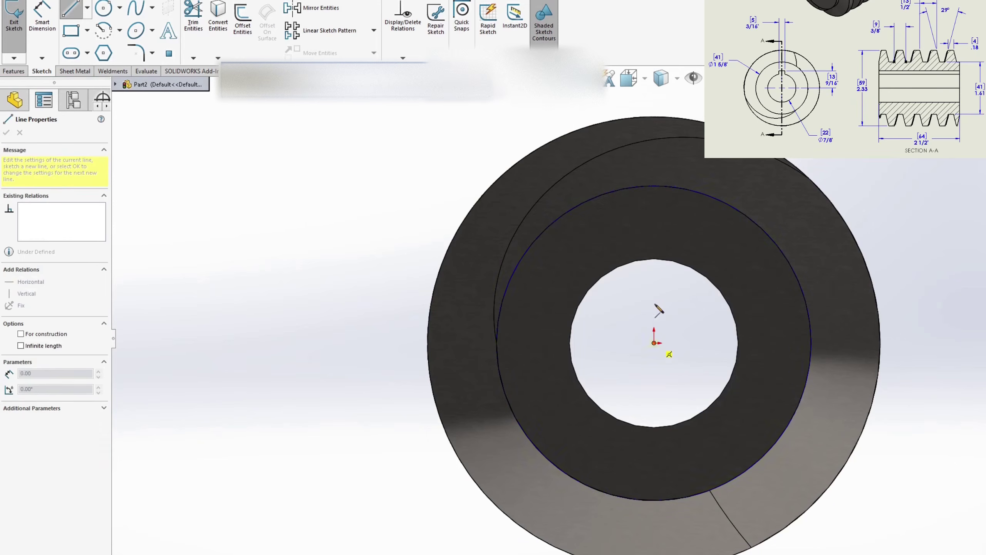
click(654, 259)
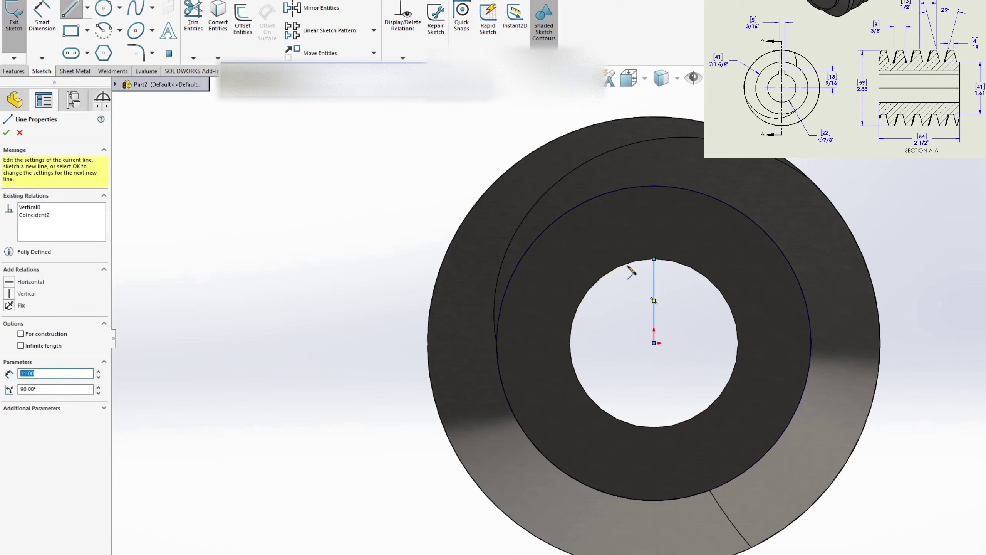
- Draw a center rectangle about 9.5 by 7.2 mm centered on the vertical line's upper endpoint at the bore edge
key(s)
click(778, 281)
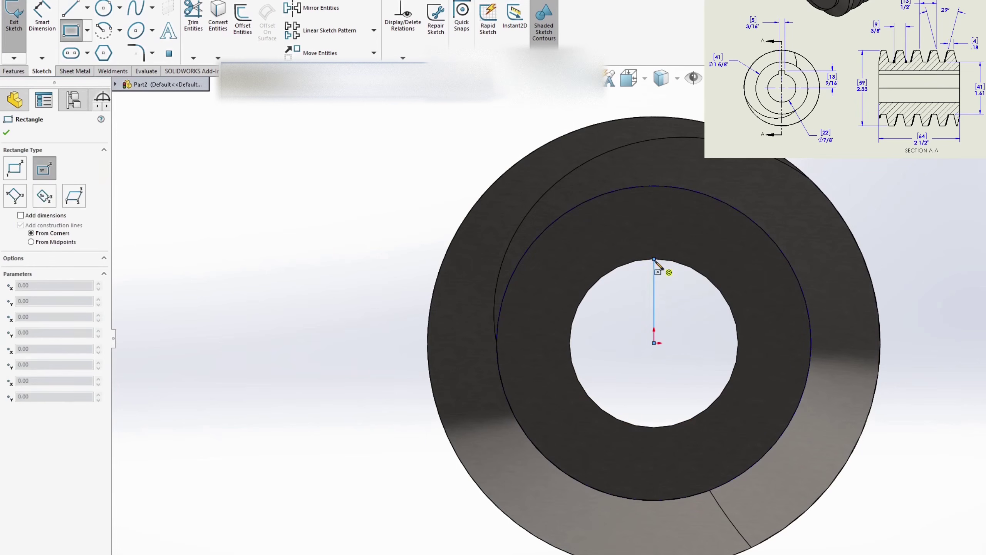
click(654, 259)
click(617, 231)
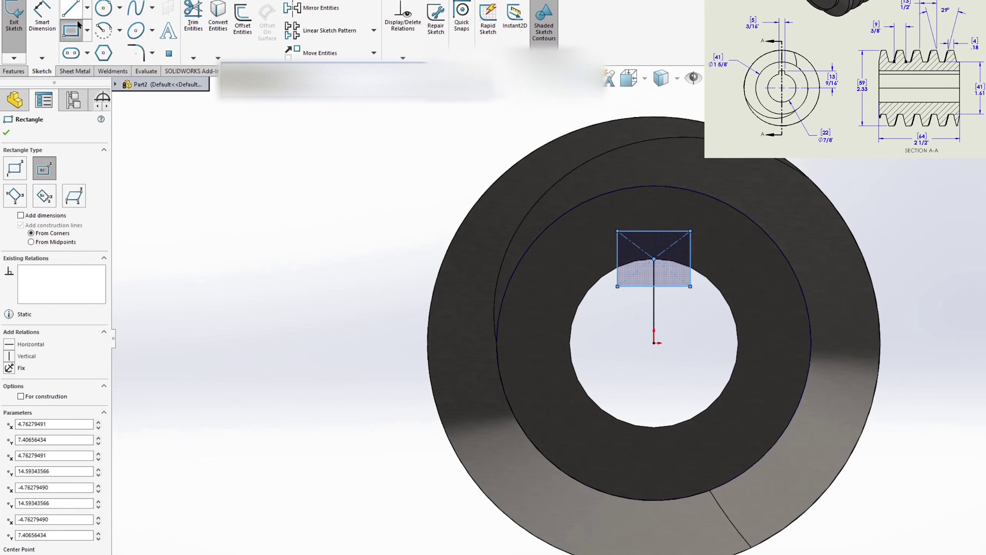
- Dimension the width of the keyway rectangle as 5 mm
key(s)
click(464, 342)
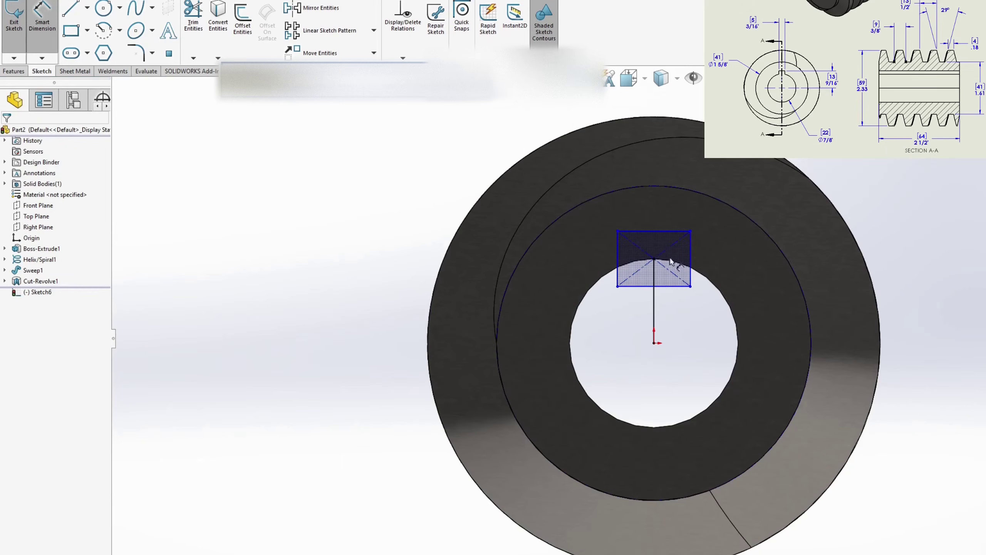
click(652, 231)
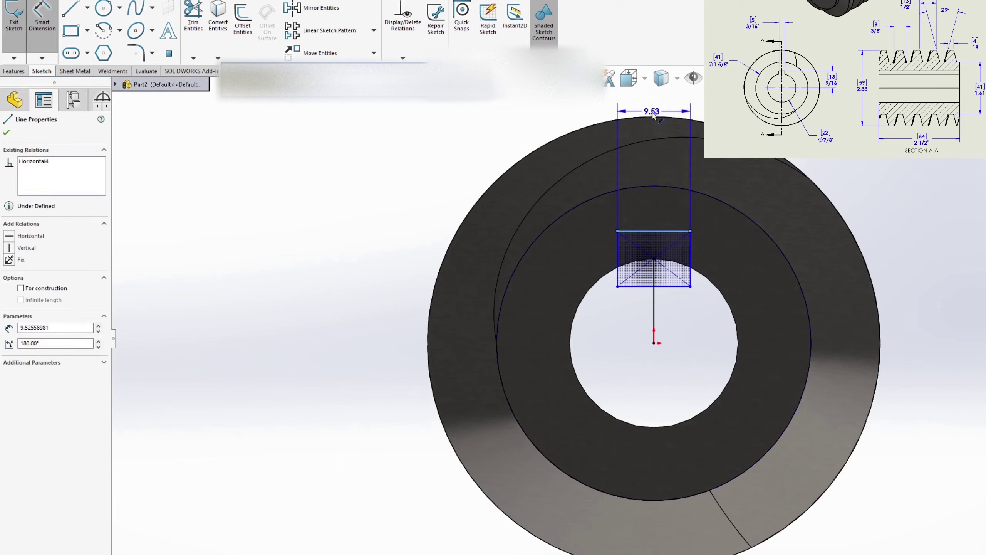
click(653, 116)
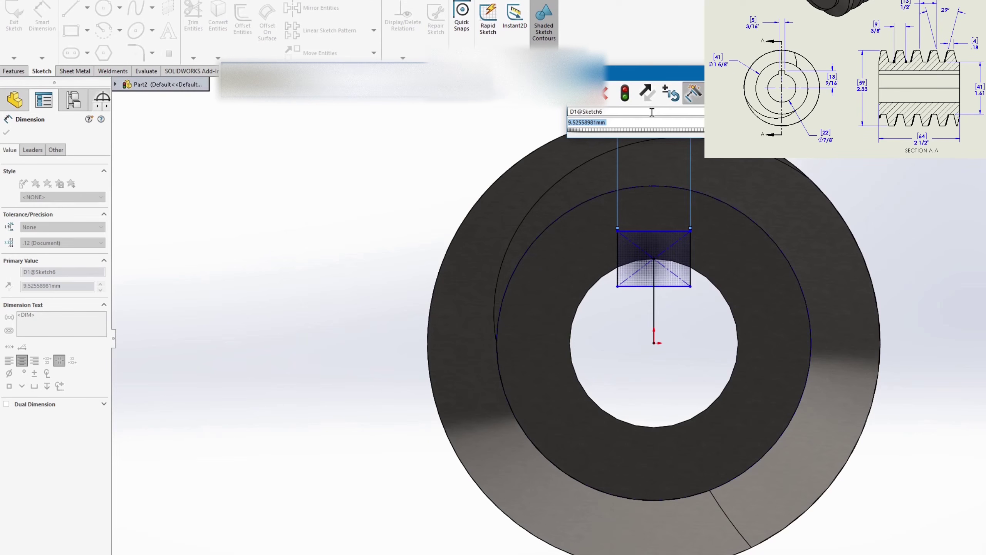
text(5)
key(Return)
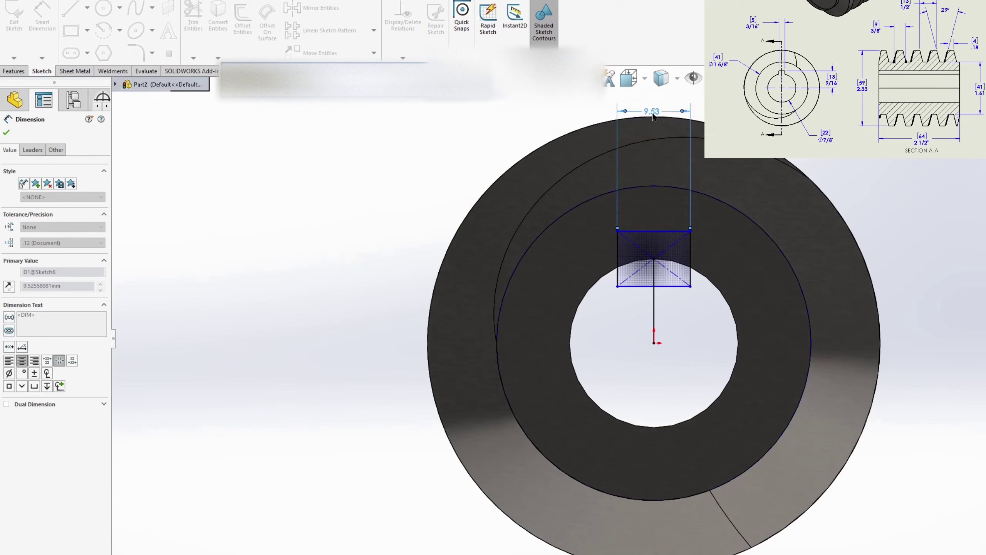
- Dimension the distance from the origin to the keyway rectangle's upper edge as 13 mm
click(663, 236)
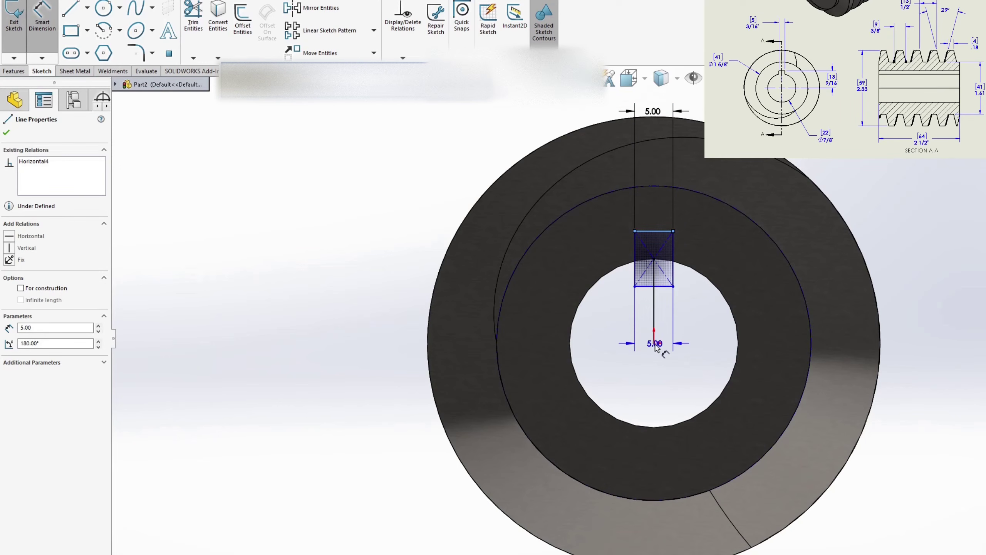
click(656, 343)
click(900, 275)
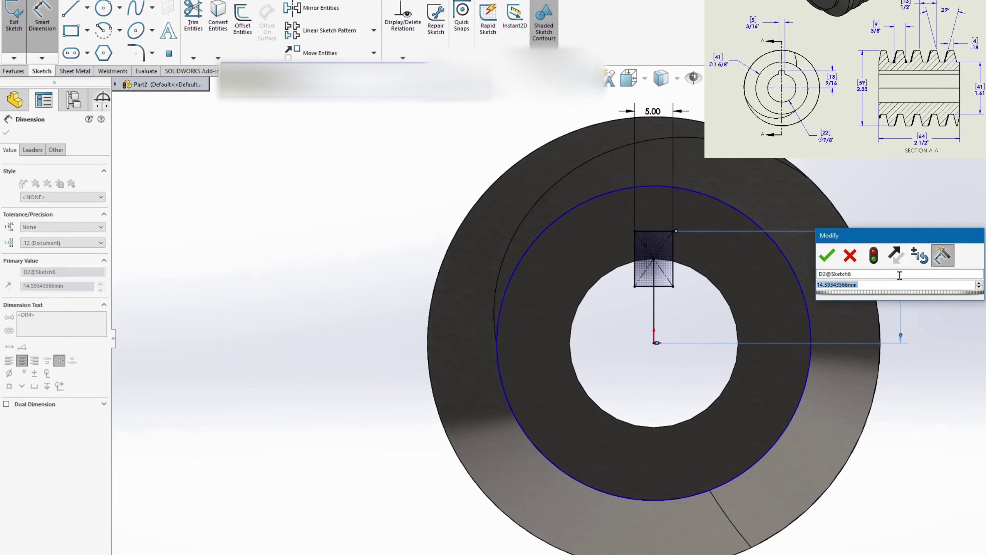
text(13)
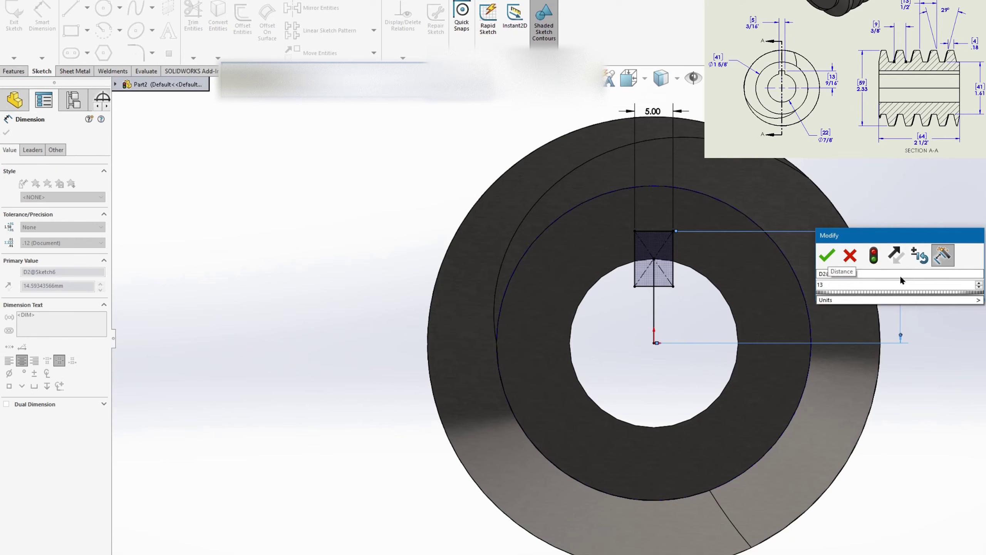
click(833, 258)
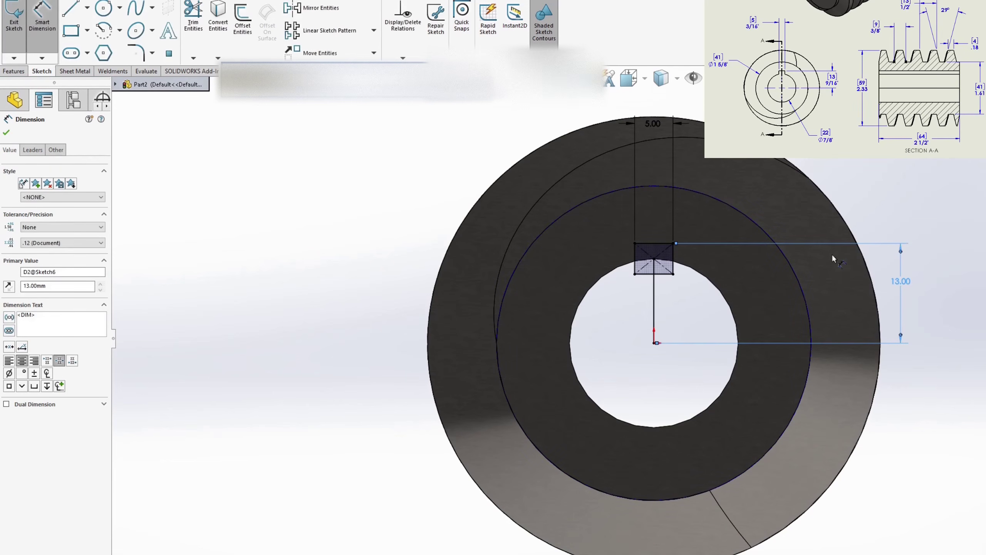
- Cut-extrude the three regions of the keyway rectangle Through All along the length of the worm
key(s)
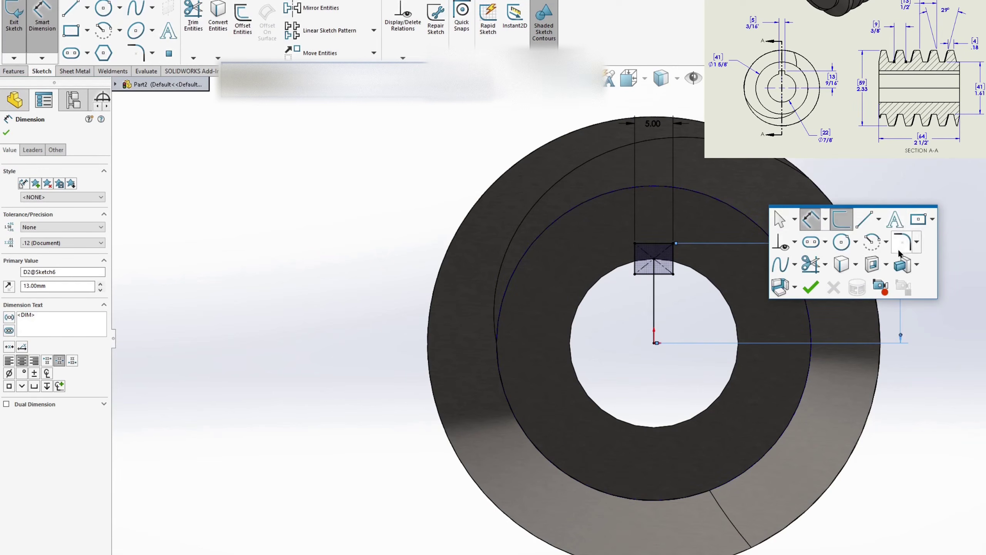
click(882, 265)
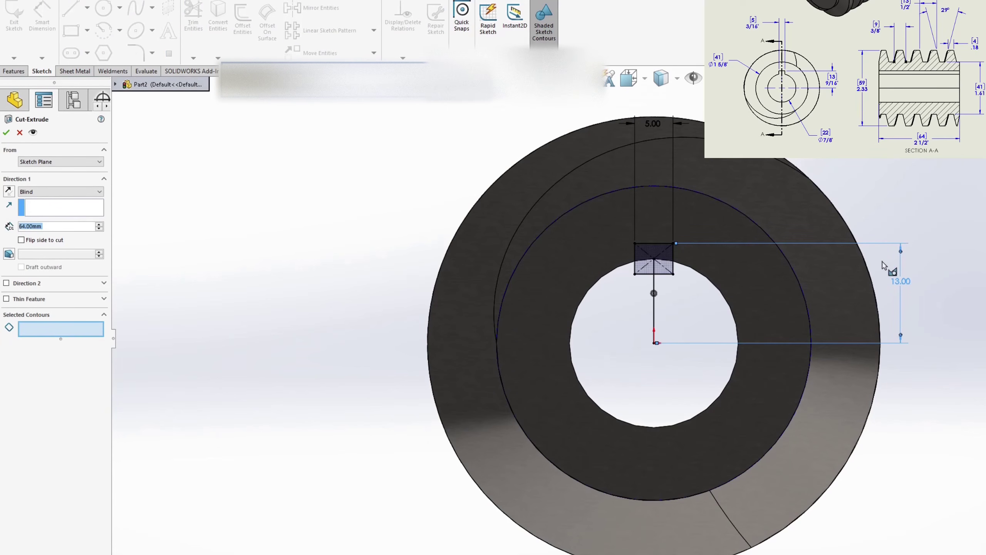
click(671, 261)
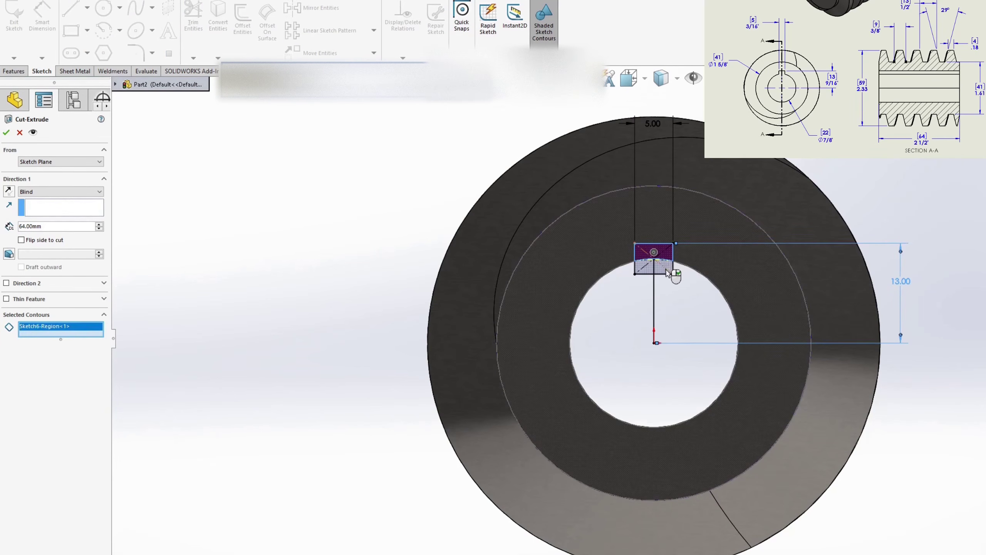
click(671, 268)
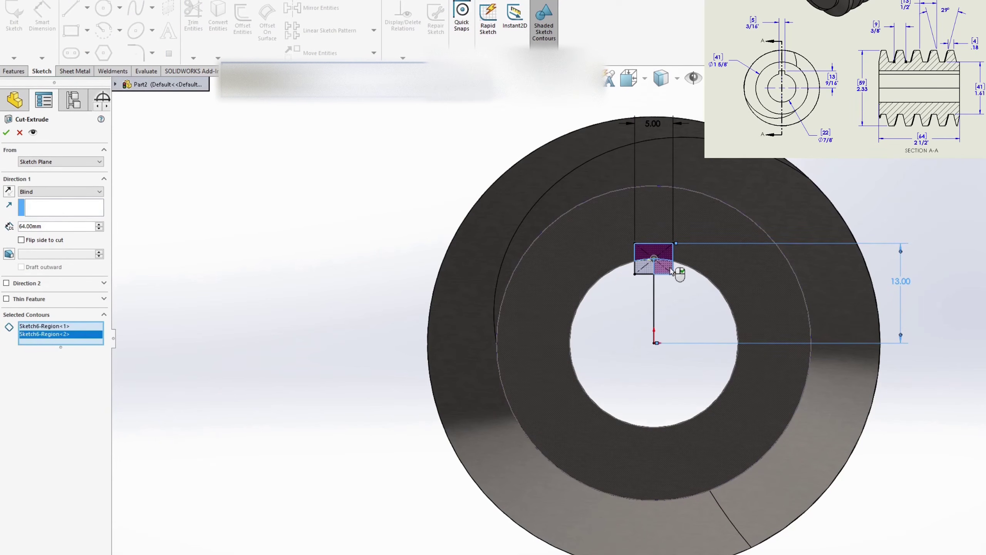
click(650, 275)
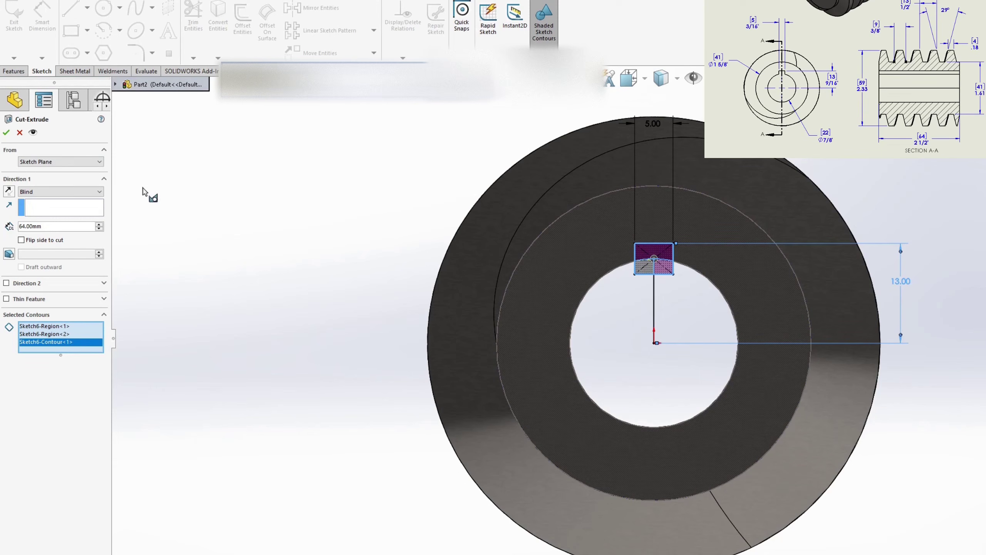
click(85, 191)
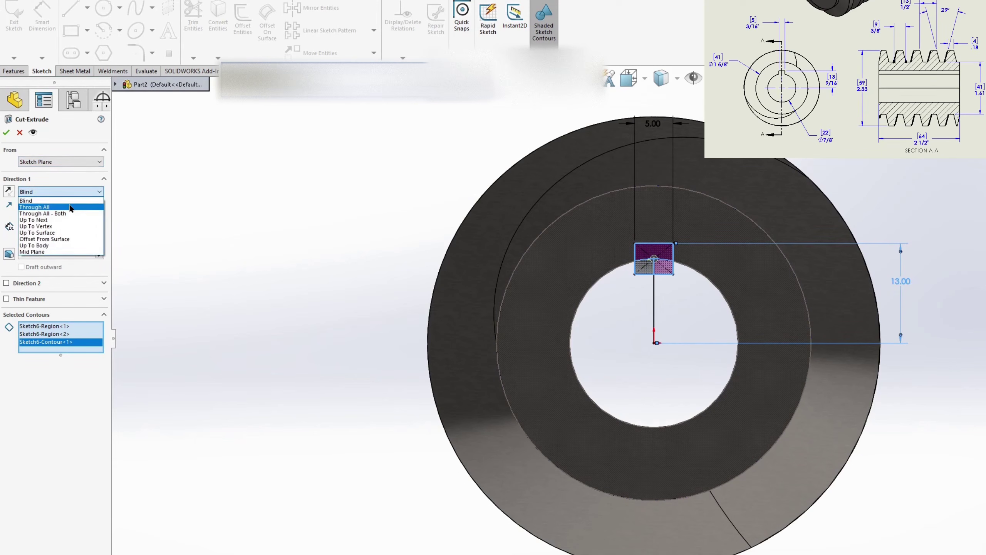
click(68, 206)
click(7, 133)
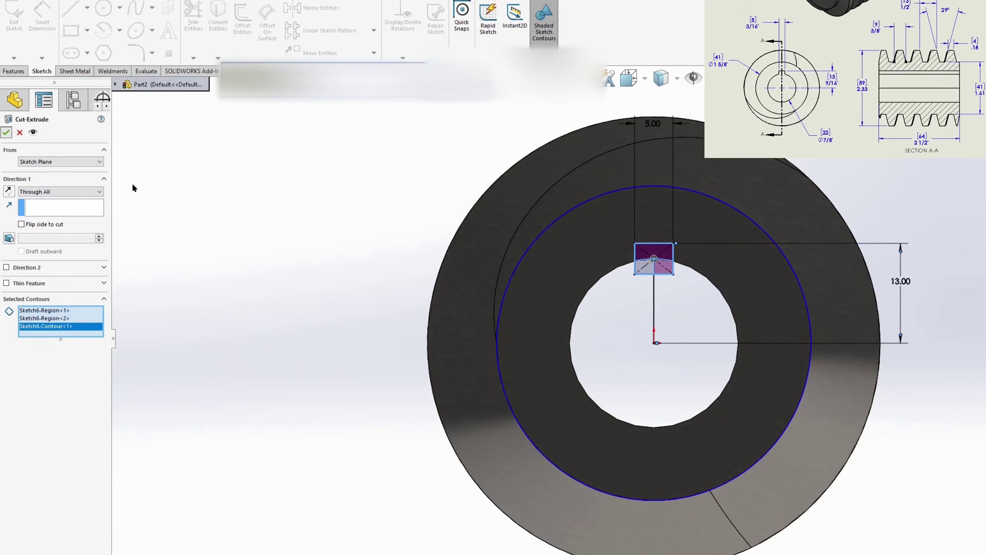
- Clear the selection and hide all reference item types, including the helix curve, so only the worm gear body is displayed
middle_drag(580, 324, 706, 320)
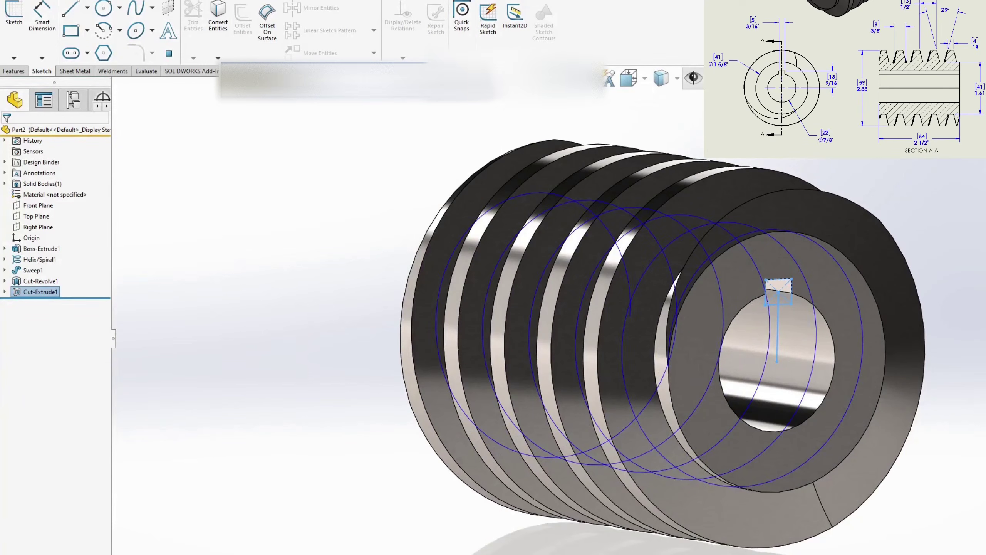
click(693, 77)
key(Escape)
key(Escape)
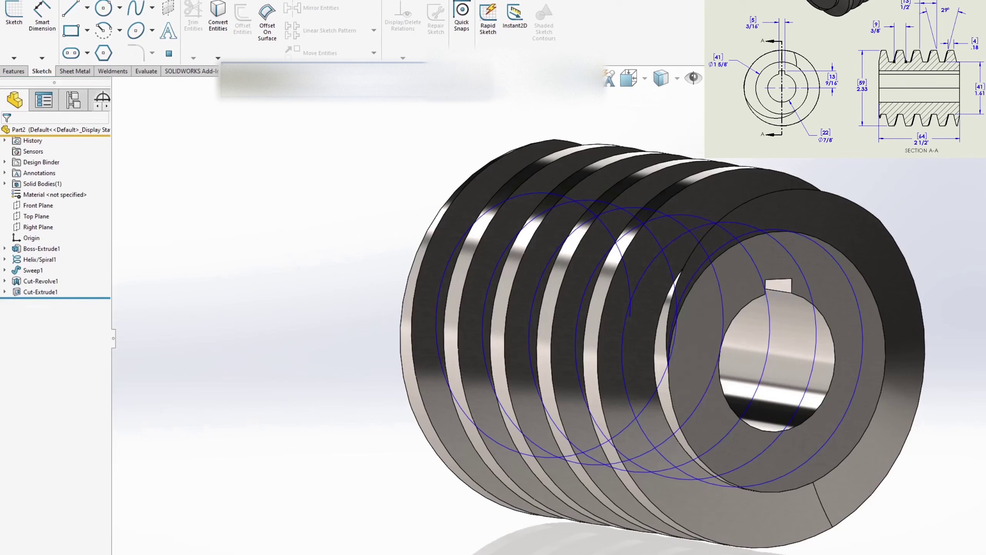
click(692, 77)
scroll(650, 336, up, 3)
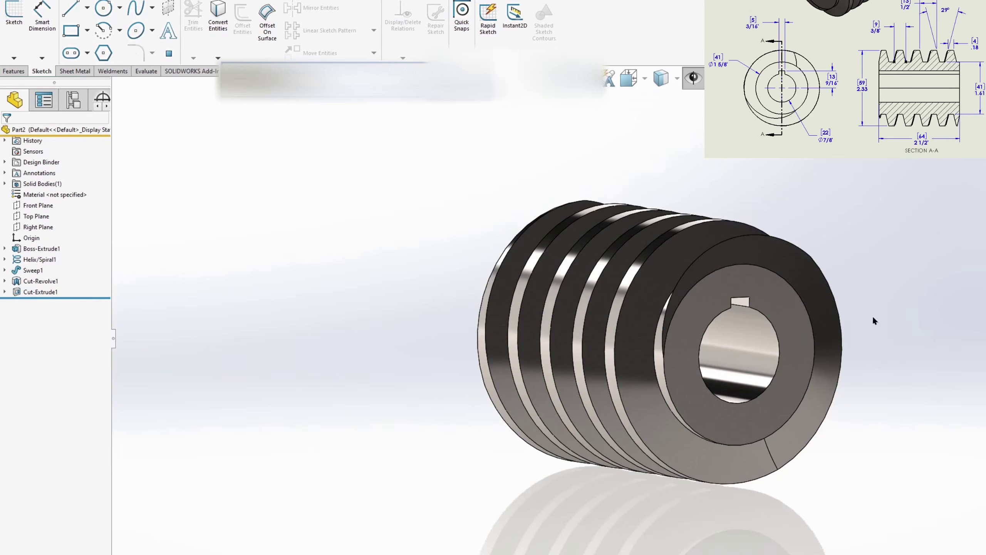
middle_drag(904, 417, 377, 456)
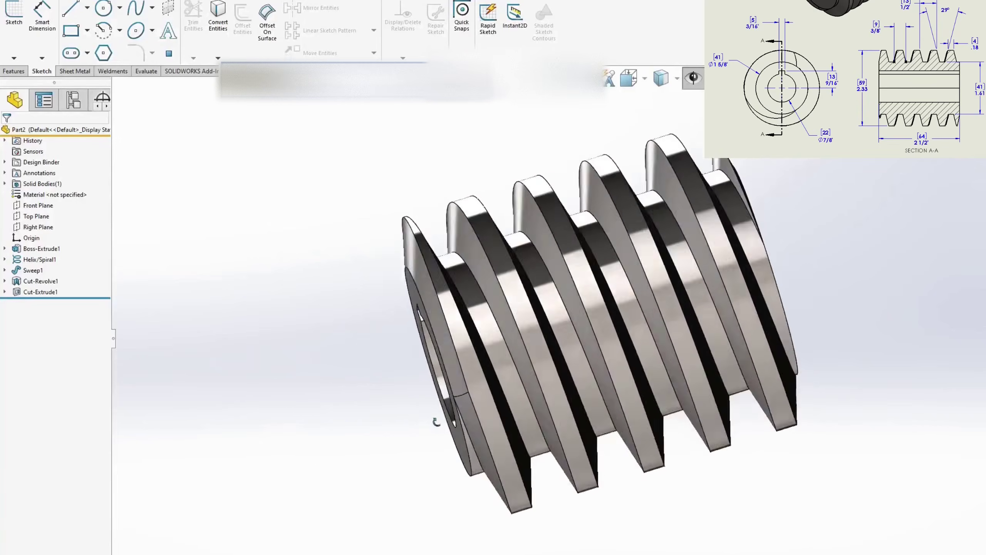